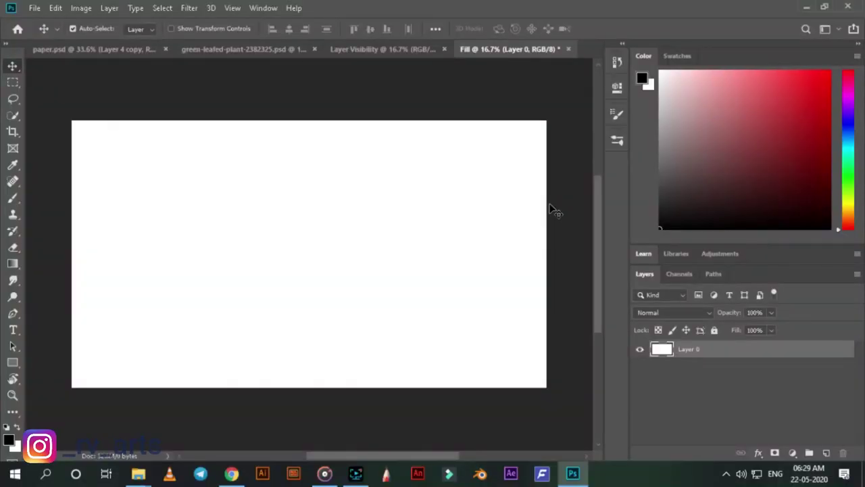
click(81, 7)
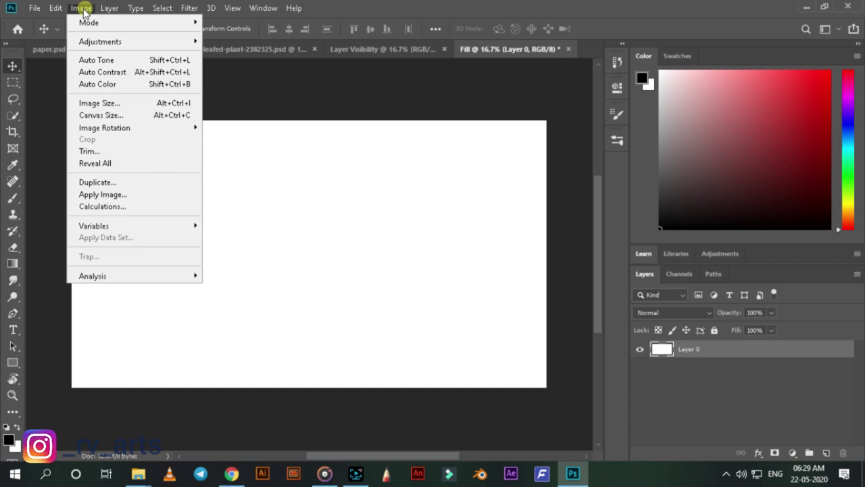
click(110, 103)
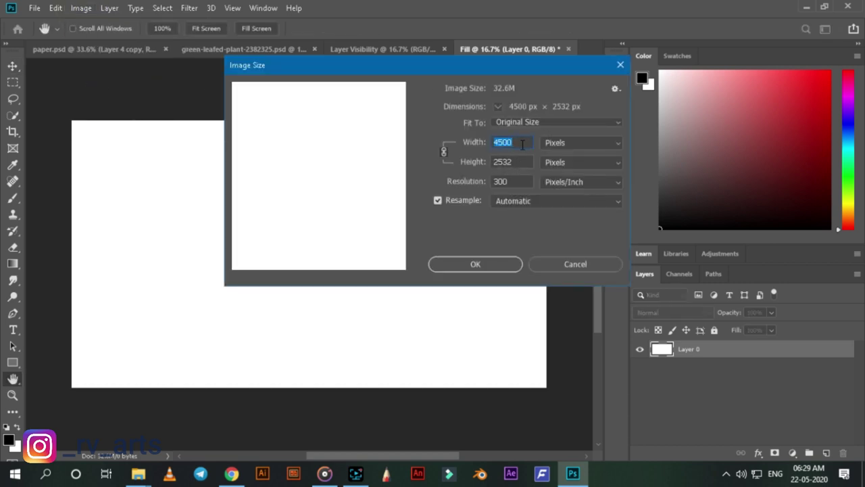
click(537, 201)
click(523, 233)
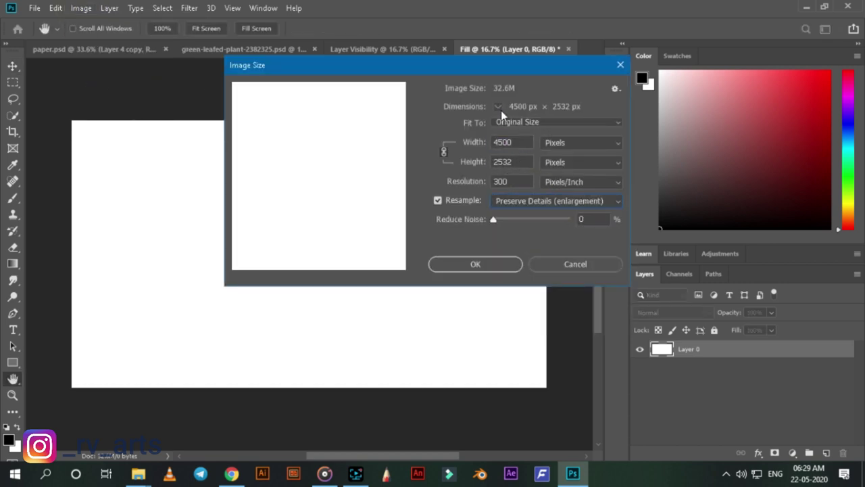
click(489, 268)
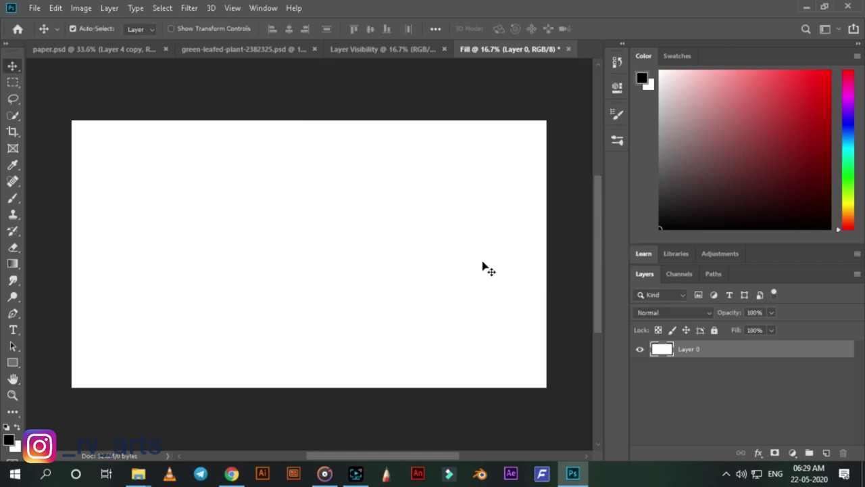
click(392, 46)
Copy the leaf photo into Fill, close Layer Visibility unsaved, and add a new layer.
drag(197, 272, 309, 251)
click(397, 49)
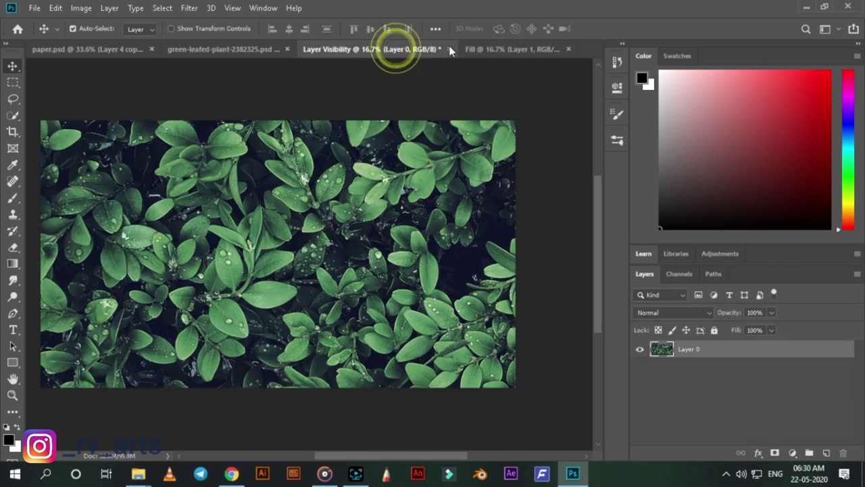
click(444, 49)
click(479, 174)
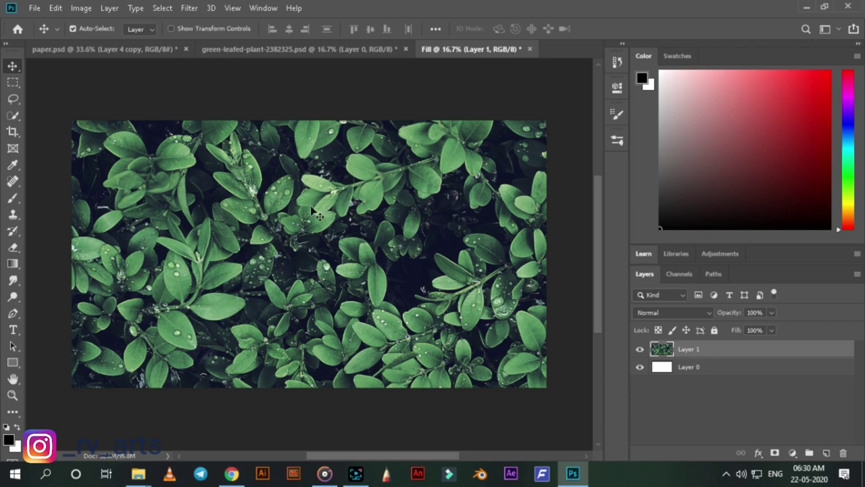
click(825, 452)
Copy the phone mockup's Group 4 from the green-leafed-plant document onto the leaf background.
click(290, 49)
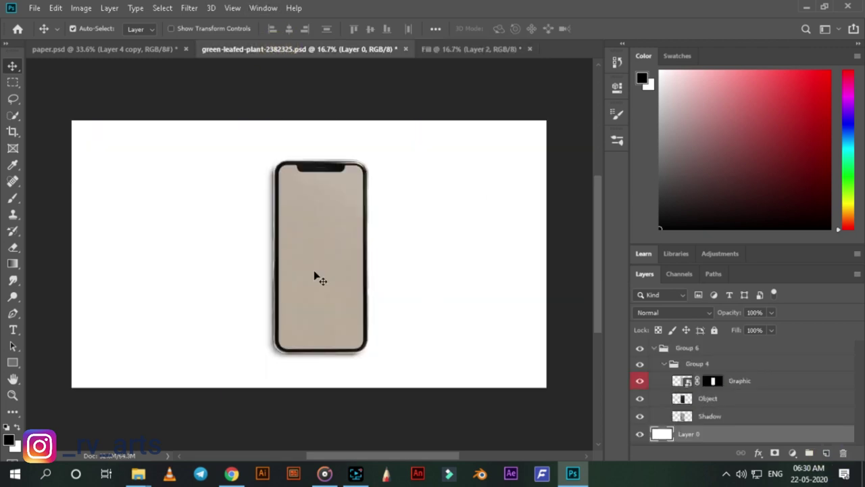
click(664, 364)
click(672, 364)
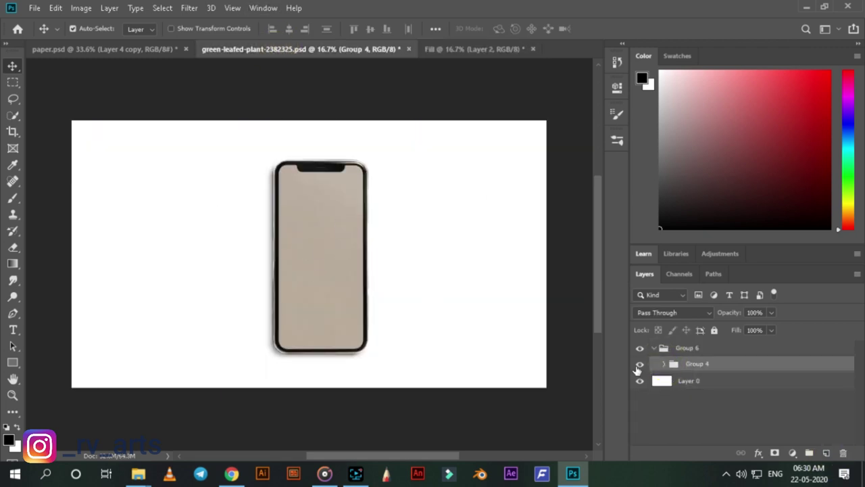
click(639, 365)
click(639, 366)
mouse_move(696, 367)
mouse_down()
mouse_move(314, 264)
mouse_move(316, 273)
mouse_up()
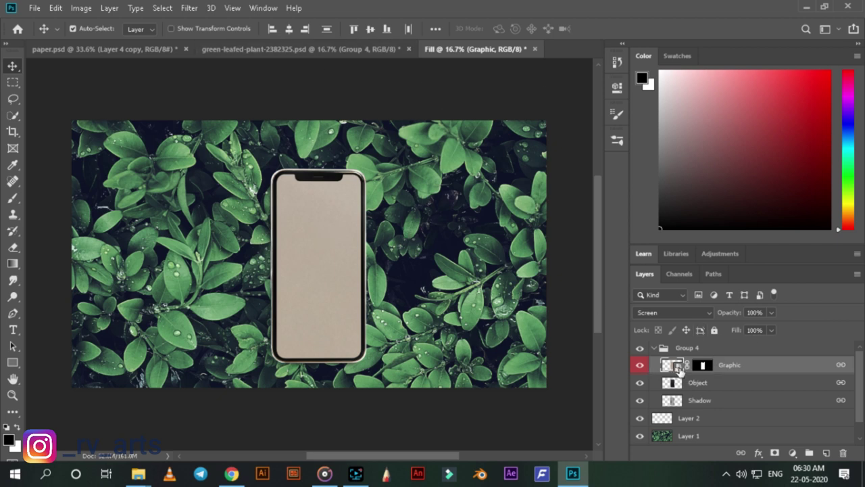
Open the Graphic smart object's contents as Graphic1.psb.
double_click(679, 369)
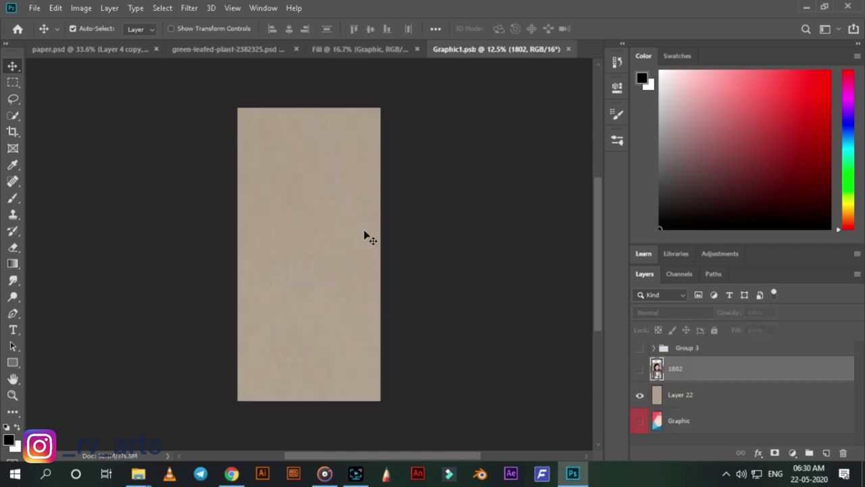
click(392, 49)
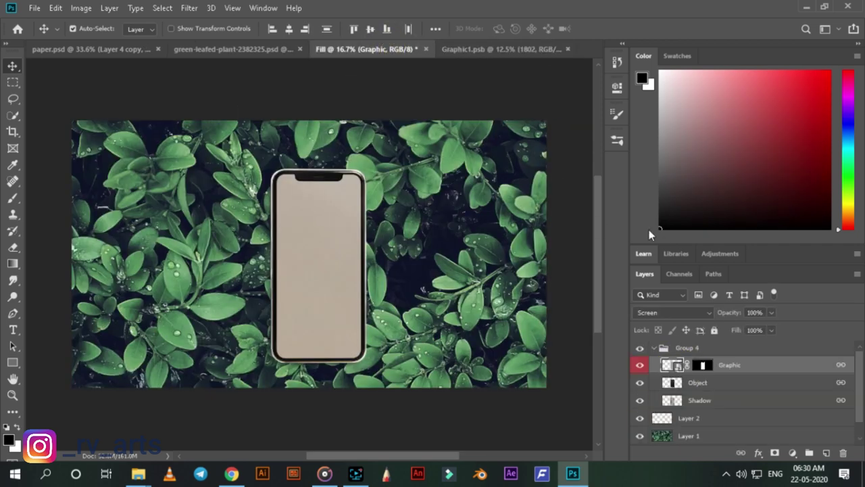
click(514, 49)
Place paper.jpg from the baby yoda folder into Graphic1.psb.
mouse_move(138, 473)
click(202, 405)
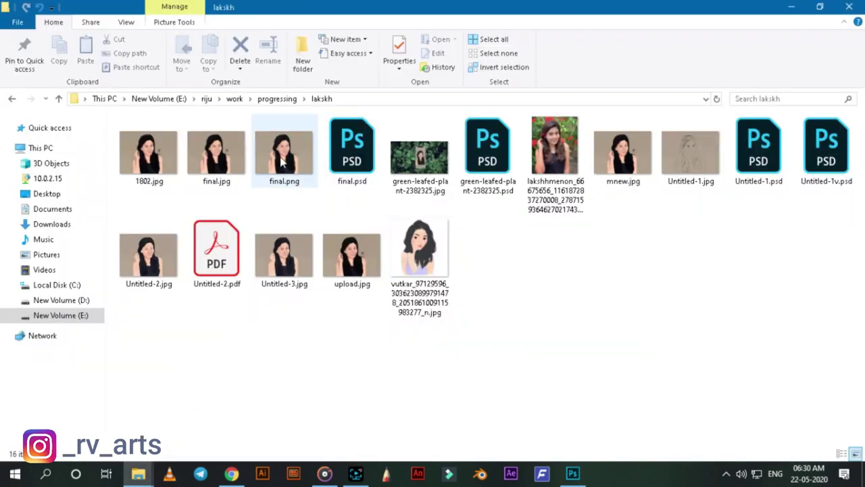
click(221, 175)
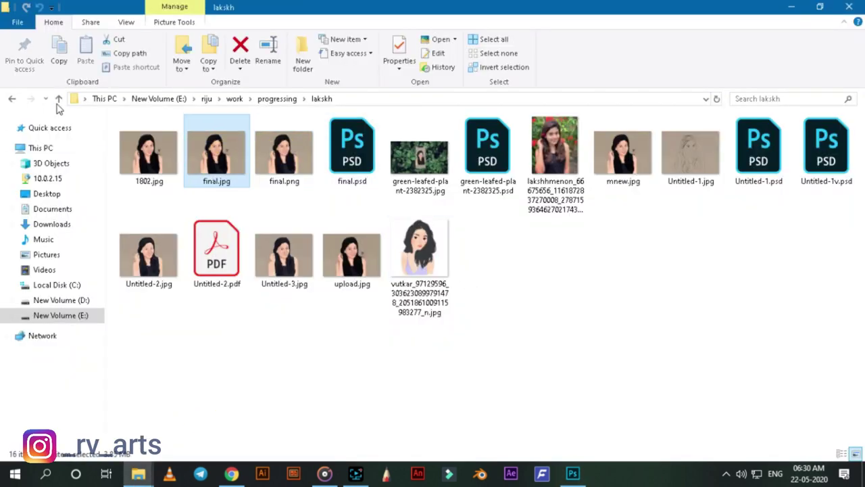
click(58, 100)
double_click(150, 164)
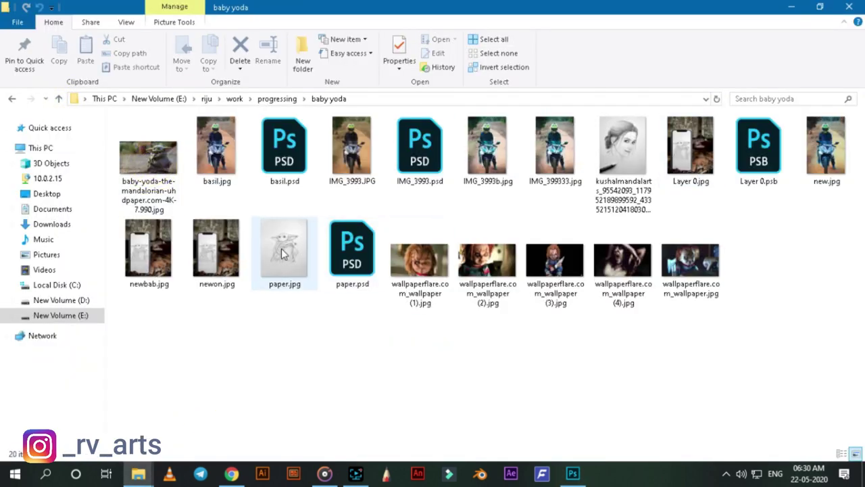
mouse_move(284, 253)
mouse_down()
mouse_move(573, 482)
mouse_move(314, 254)
mouse_move(332, 215)
mouse_move(506, 419)
mouse_move(371, 334)
mouse_up()
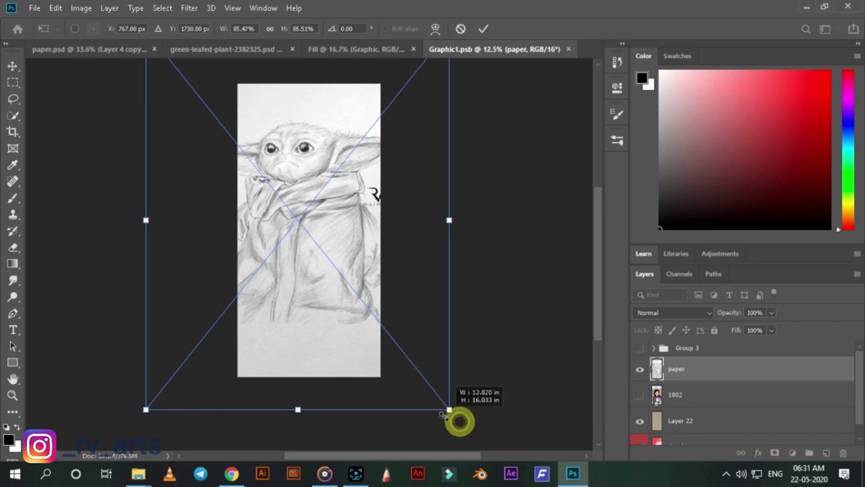
Resize and position the paper sketch to about 66% to fill the screen canvas, then commit.
mouse_move(436, 405)
mouse_down()
mouse_move(371, 329)
mouse_move(425, 392)
mouse_move(396, 368)
mouse_up()
drag(270, 343, 351, 365)
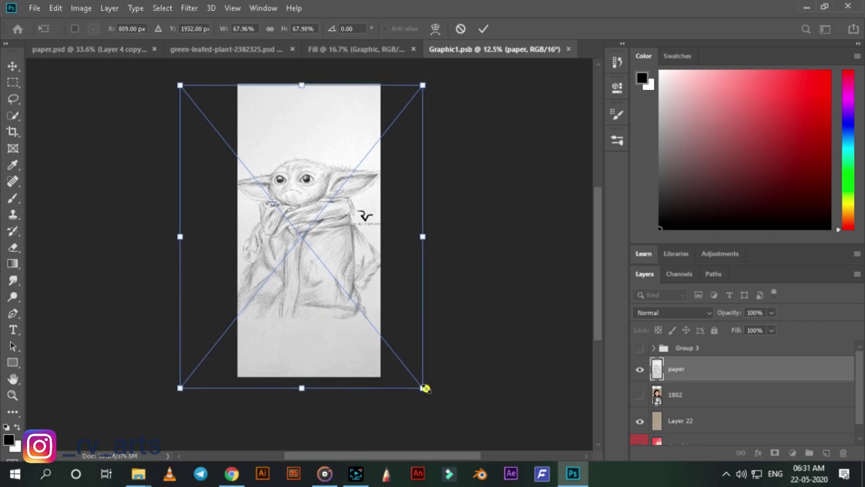
mouse_move(425, 388)
mouse_down()
mouse_move(396, 357)
mouse_move(419, 374)
mouse_up()
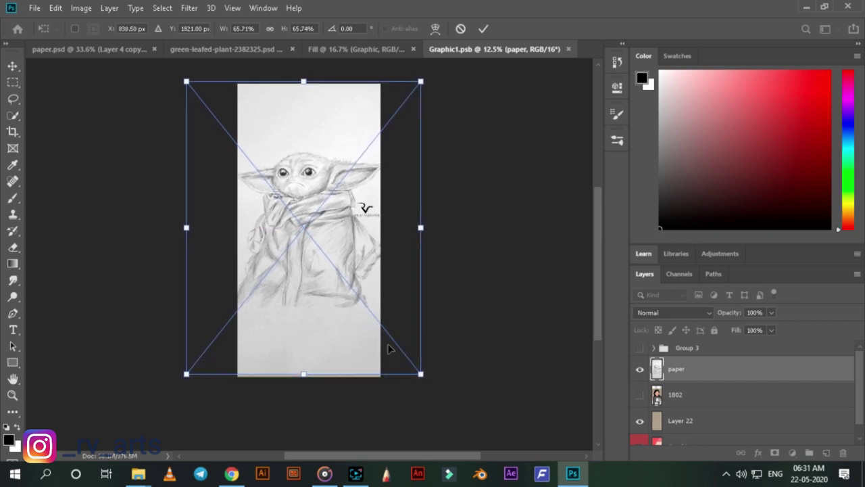
drag(386, 347, 389, 348)
drag(421, 374, 422, 377)
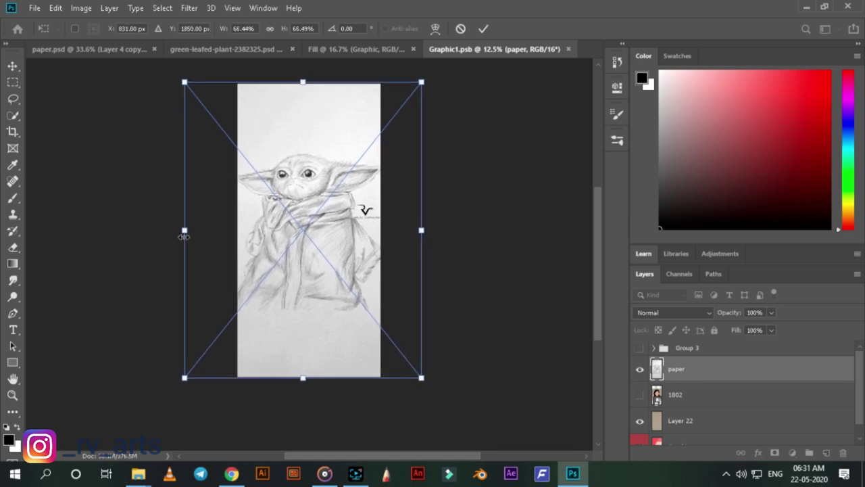
drag(184, 237, 188, 235)
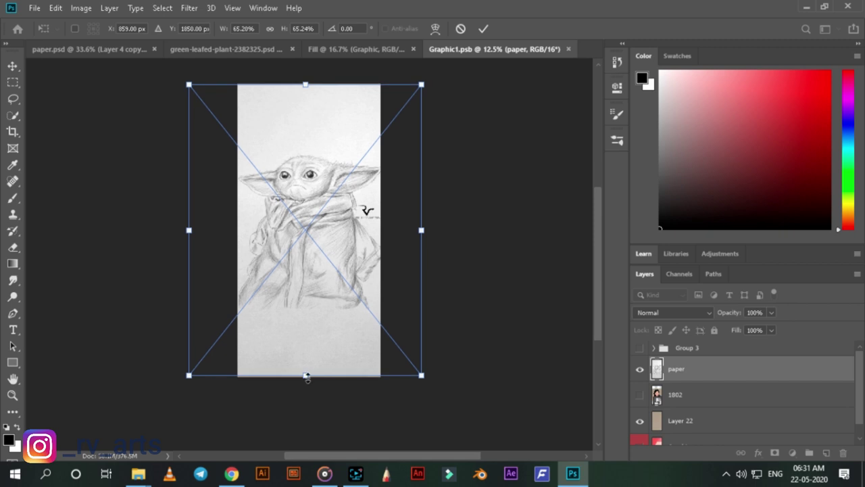
drag(307, 379, 307, 384)
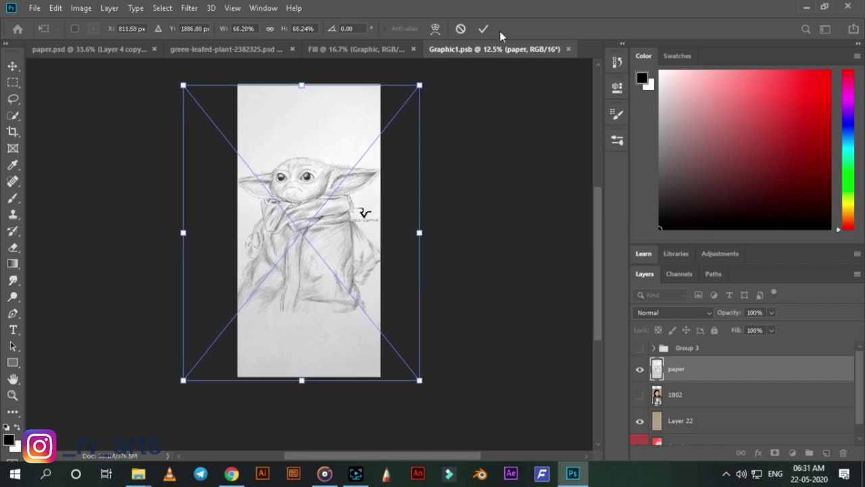
key(Right)
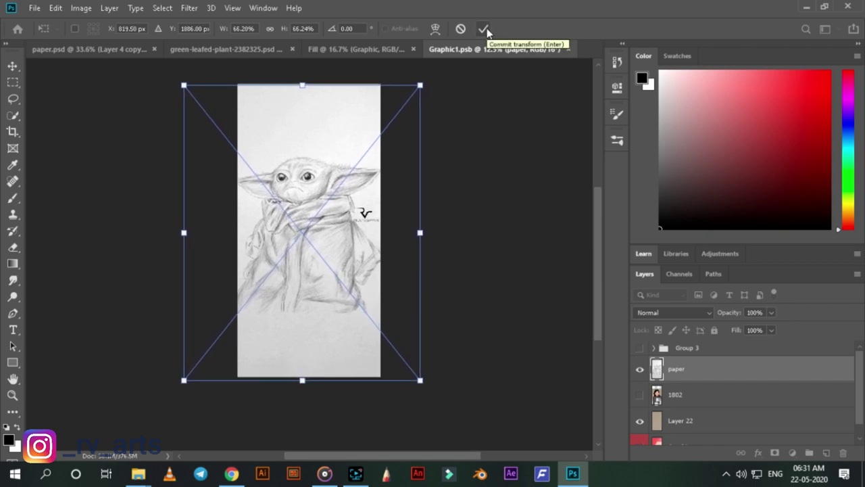
click(485, 29)
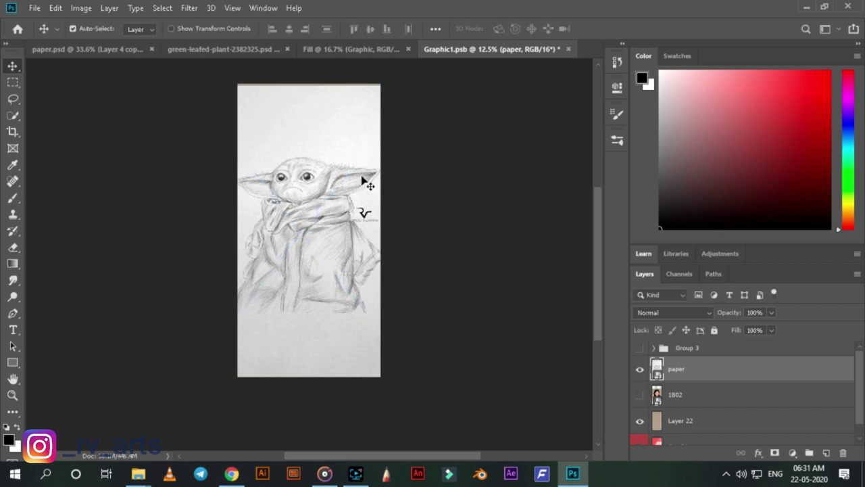
Move Layer 22 above layer 1802, hide it, and select only the paper layer.
drag(705, 420, 697, 395)
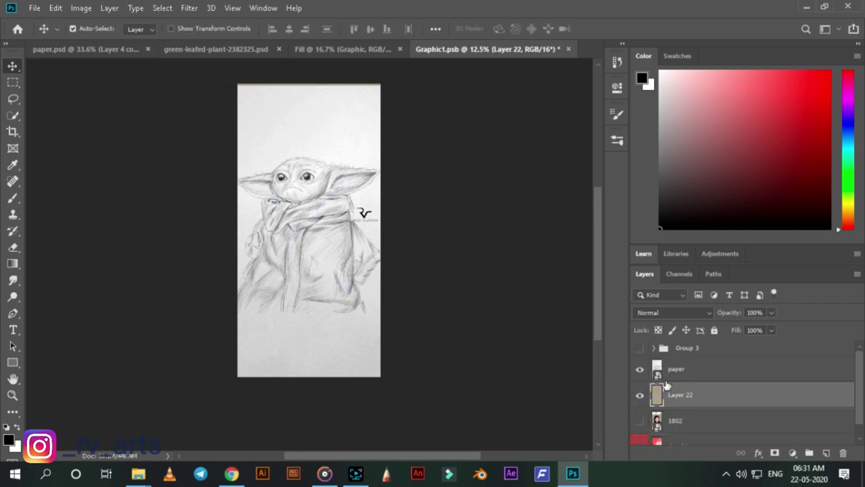
click(691, 371)
shift+click(698, 396)
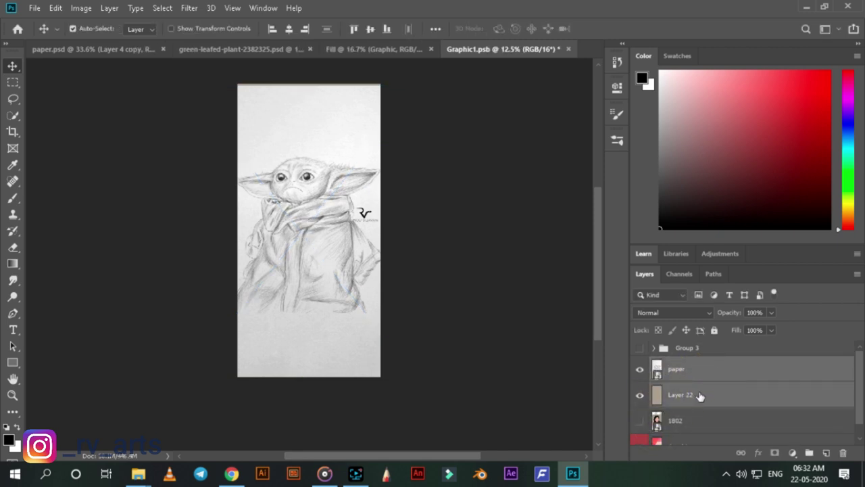
click(640, 397)
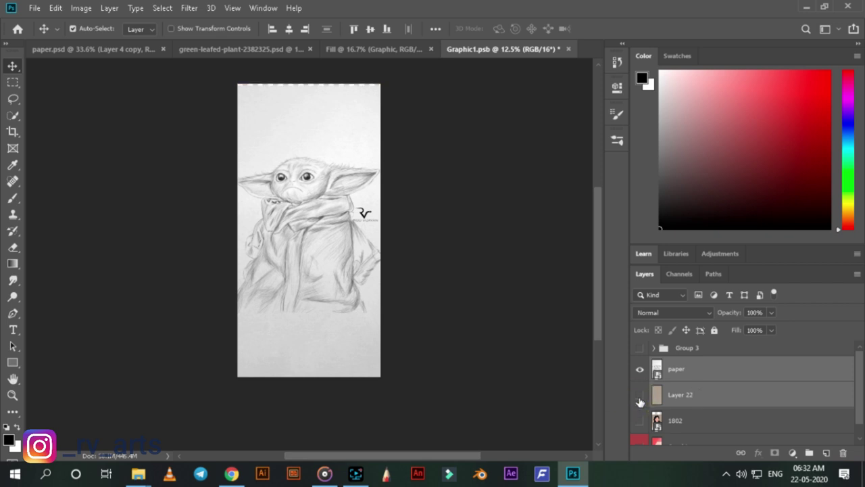
click(683, 370)
scroll(340, 147, up, 1)
scroll(340, 148, up, 3)
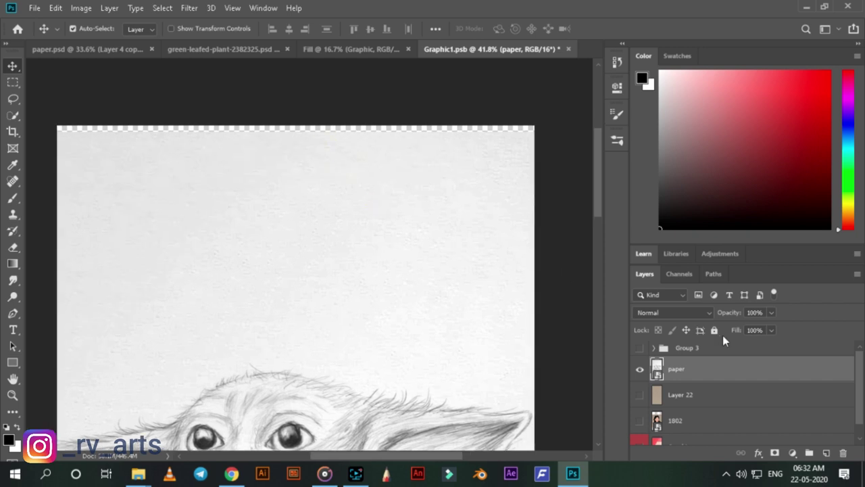
Duplicate the paper layer and nudge the original paper up slightly.
key(ctrl+j)
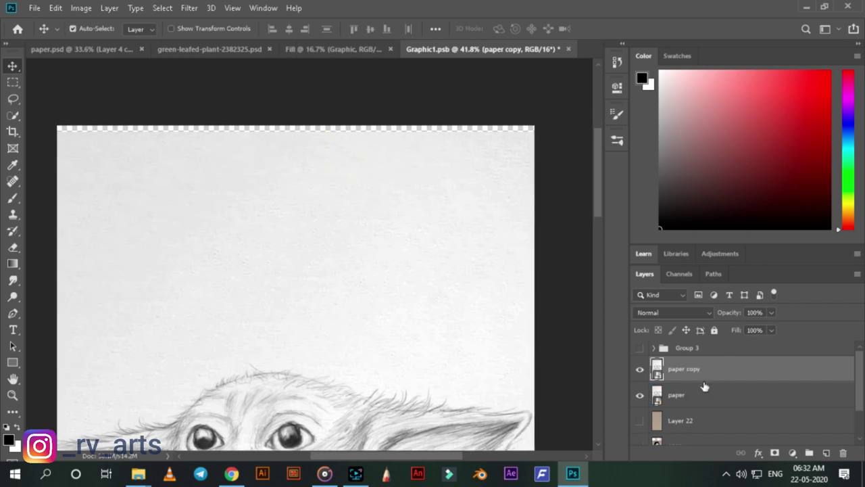
click(705, 389)
key(ctrl+t)
drag(392, 268, 392, 257)
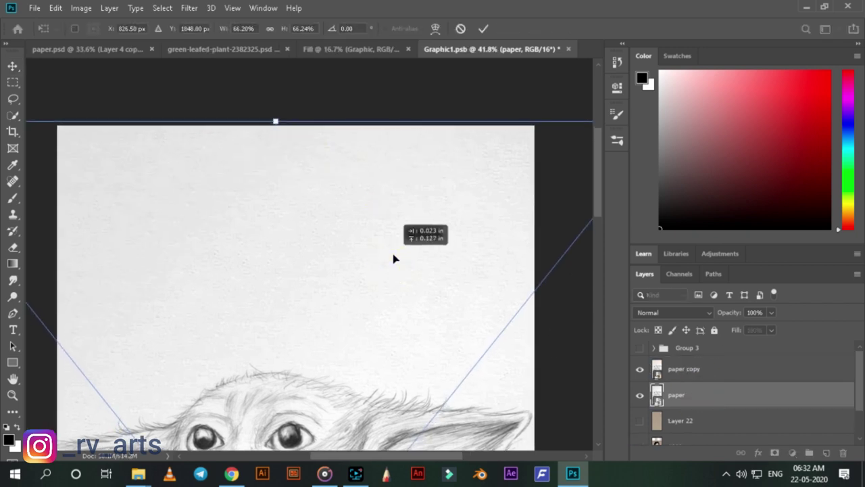
click(482, 29)
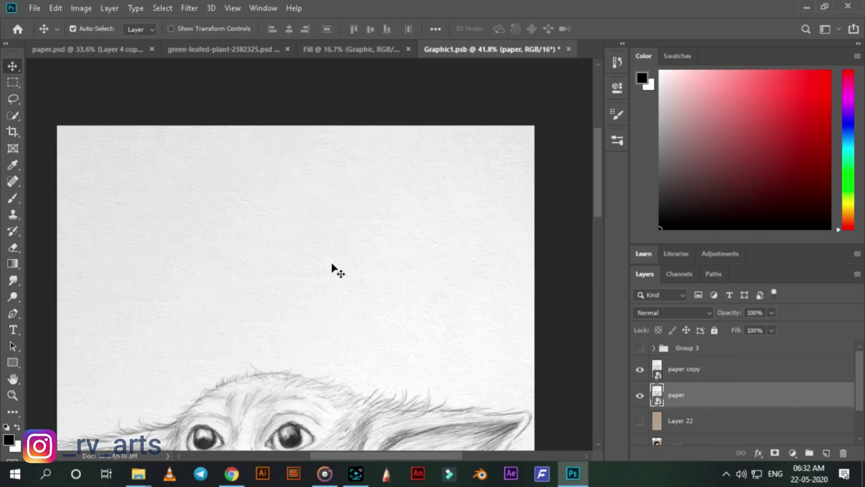
scroll(338, 269, down, 3)
Scale the paper copy layer down to about 63% and commit.
click(684, 368)
key(ctrl+t)
scroll(458, 253, down, 5)
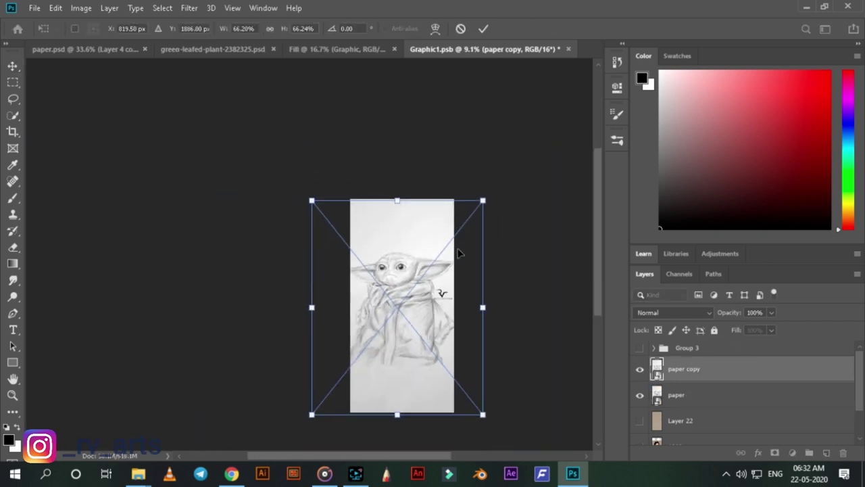
scroll(413, 277, down, 1)
drag(311, 401, 314, 392)
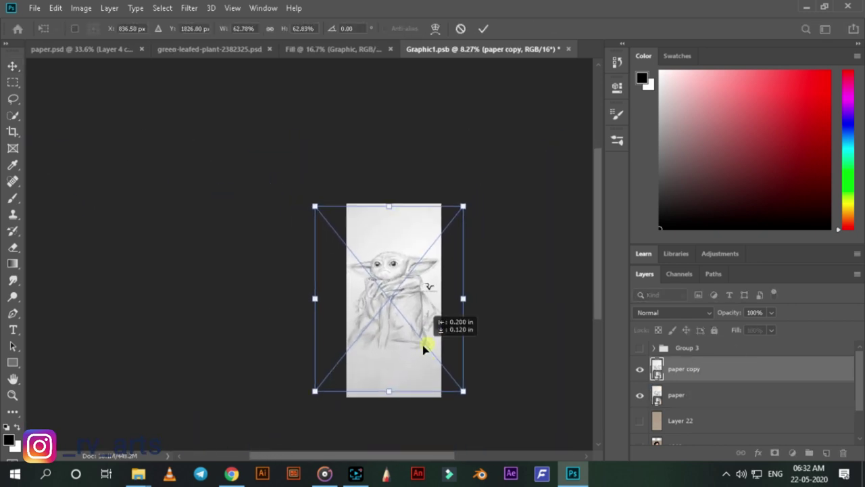
click(485, 29)
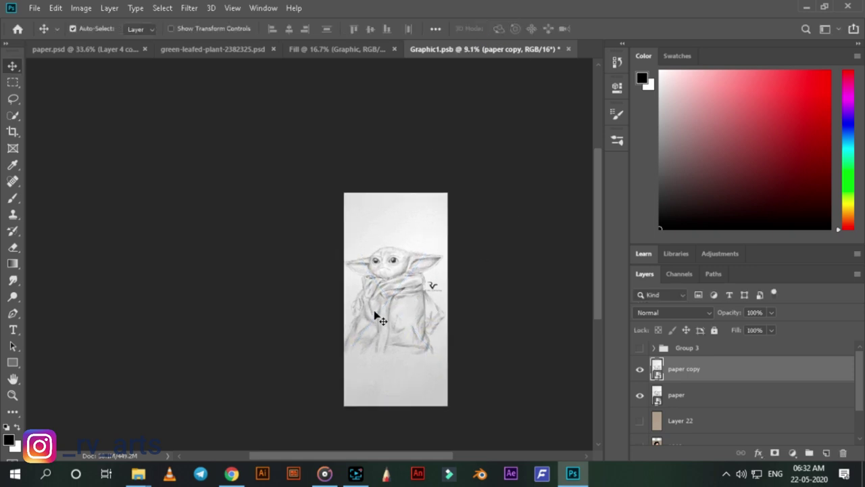
scroll(373, 313, up, 4)
scroll(393, 315, down, 2)
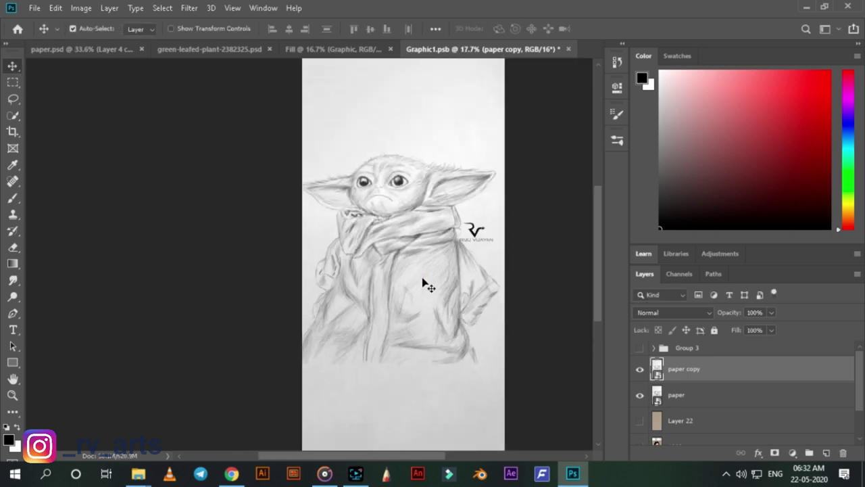
scroll(532, 238, up, 3)
scroll(512, 246, down, 1)
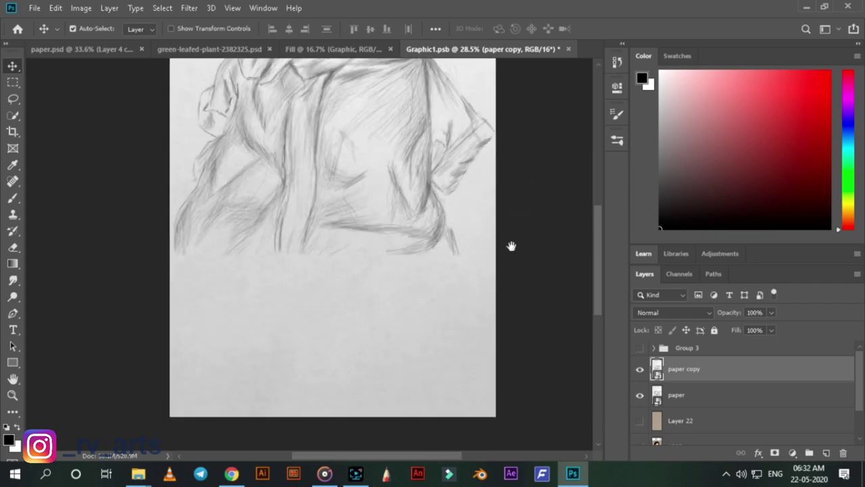
drag(511, 246, 508, 433)
scroll(363, 331, down, 3)
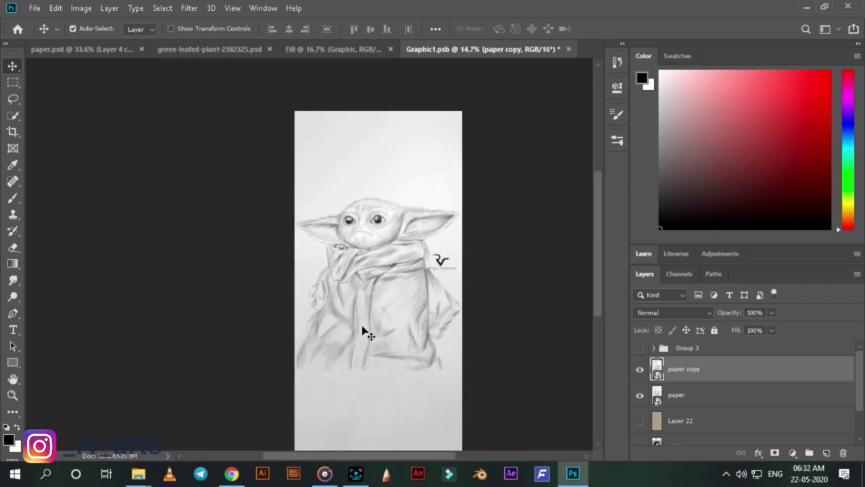
Save Graphic1.psb so the phone screen in Fill updates with the sketch.
key(ctrl+s)
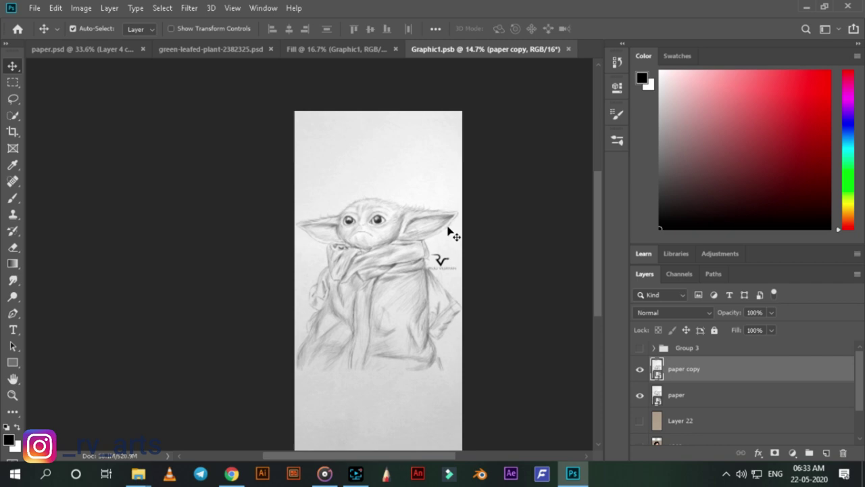
Check the updated phone screen in the Fill document, then return to Graphic1.psb.
click(340, 49)
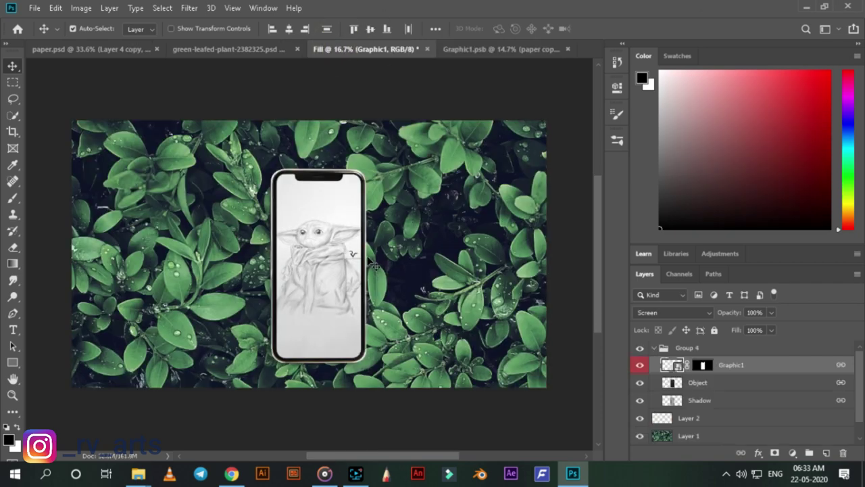
scroll(413, 181, up, 3)
scroll(414, 182, up, 2)
scroll(358, 178, up, 1)
scroll(302, 191, down, 2)
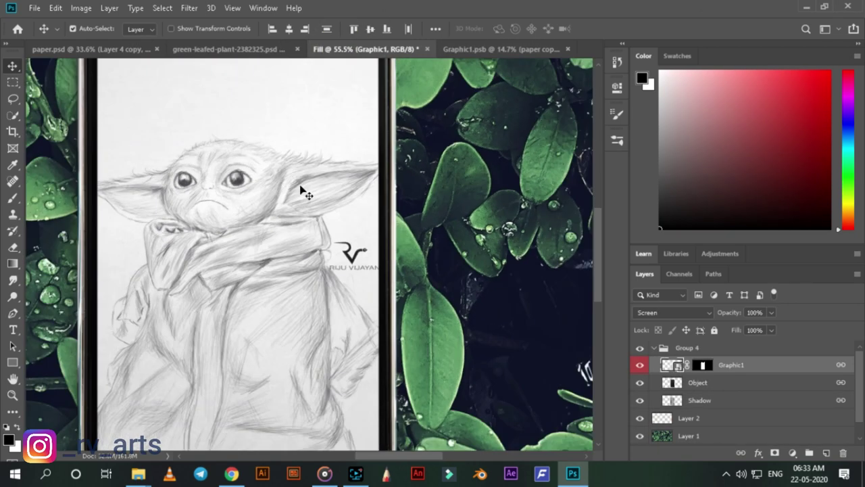
scroll(298, 196, down, 2)
scroll(297, 196, down, 2)
click(500, 49)
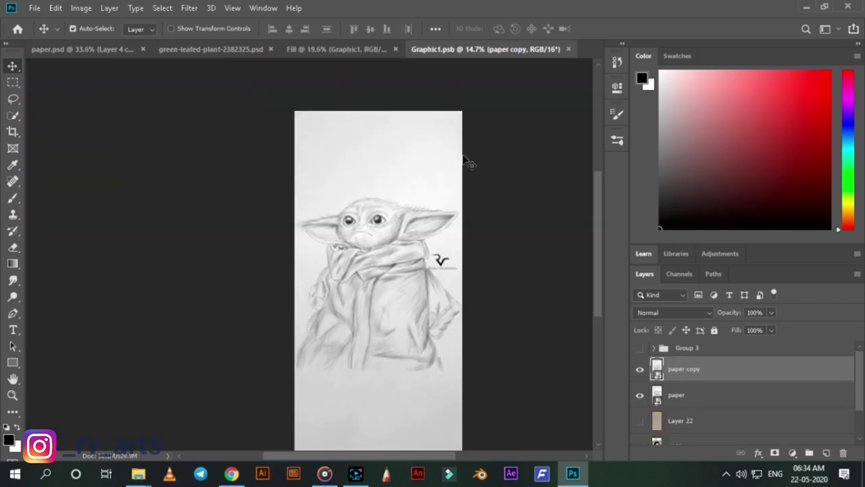
Scale paper copy to about 60%, then group it with paper as Group 4.
key(ctrl+t)
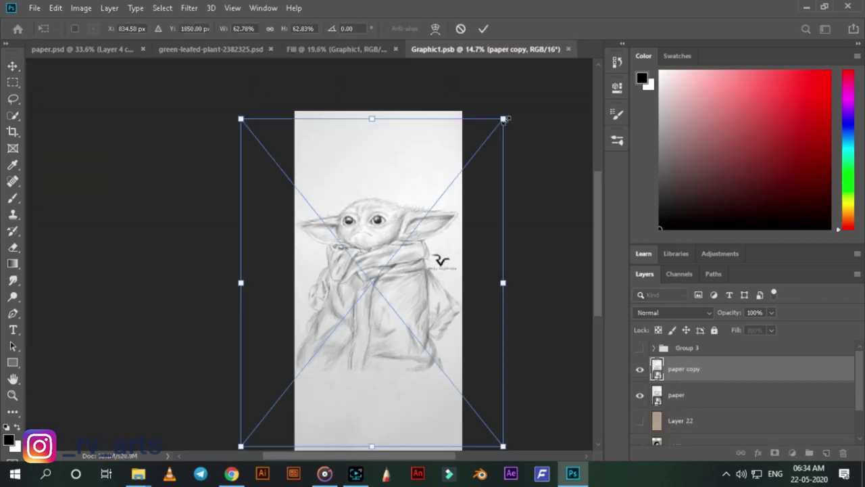
drag(502, 121, 485, 135)
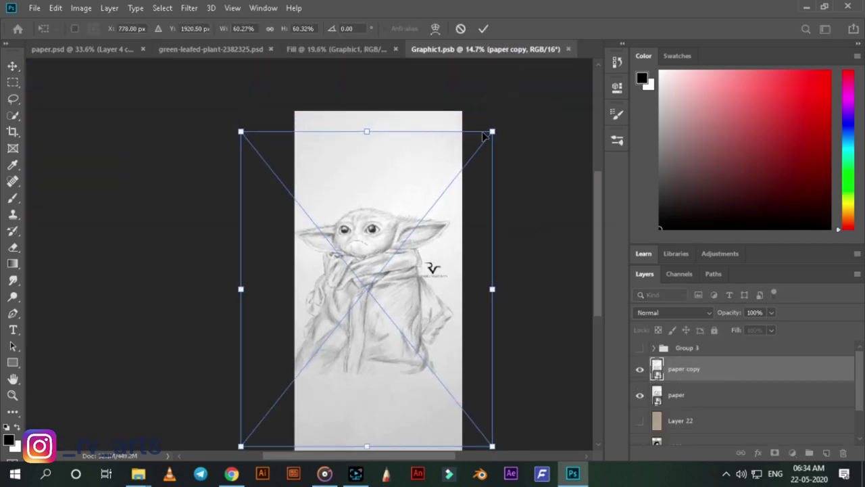
click(483, 28)
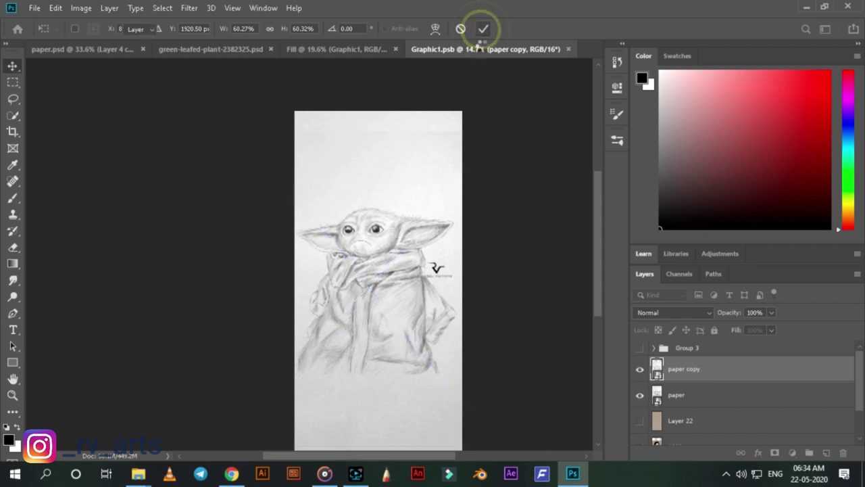
ctrl+click(705, 395)
key(ctrl+g)
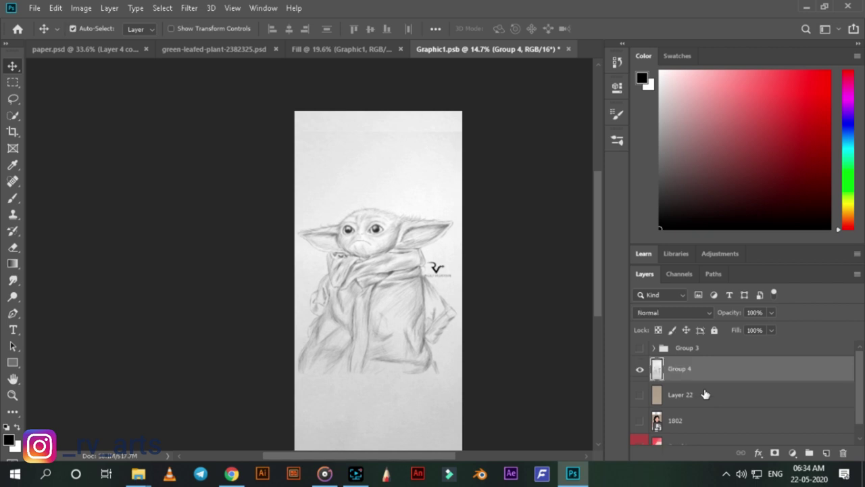
Duplicate Group 4 and merge the copy into a single layer.
key(ctrl+j)
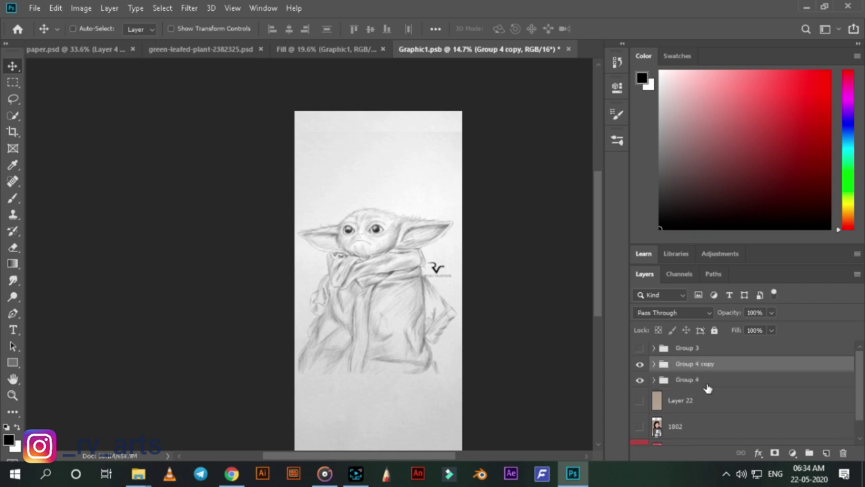
key(ctrl+e)
scroll(481, 138, up, 5)
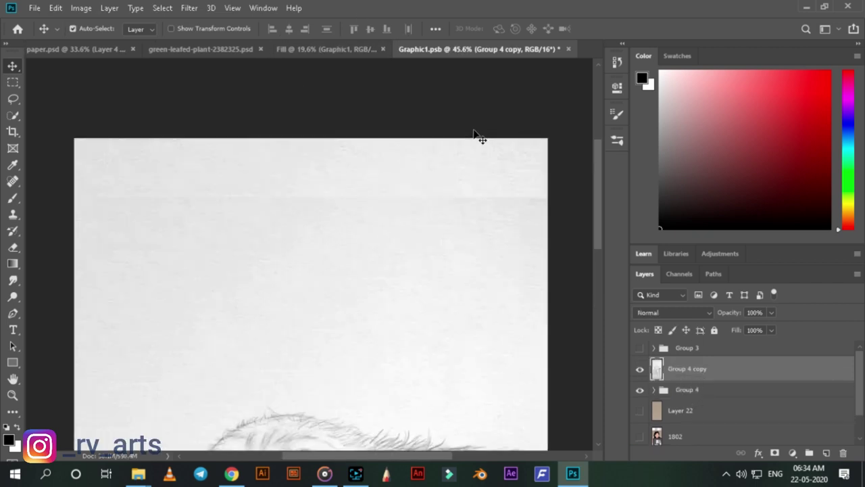
scroll(293, 203, down, 2)
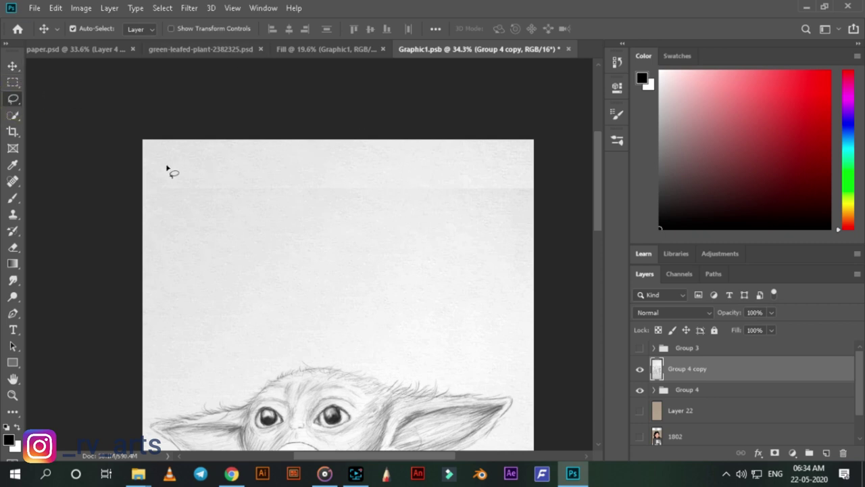
Lasso the band along the paper's top edge and content-aware fill it.
key(l)
mouse_move(131, 158)
mouse_down()
mouse_move(561, 185)
mouse_move(421, 141)
mouse_up()
click(54, 8)
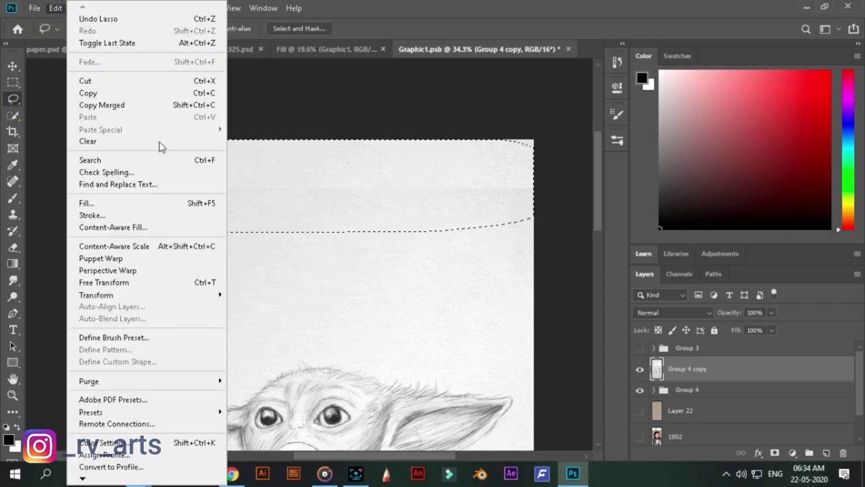
click(142, 226)
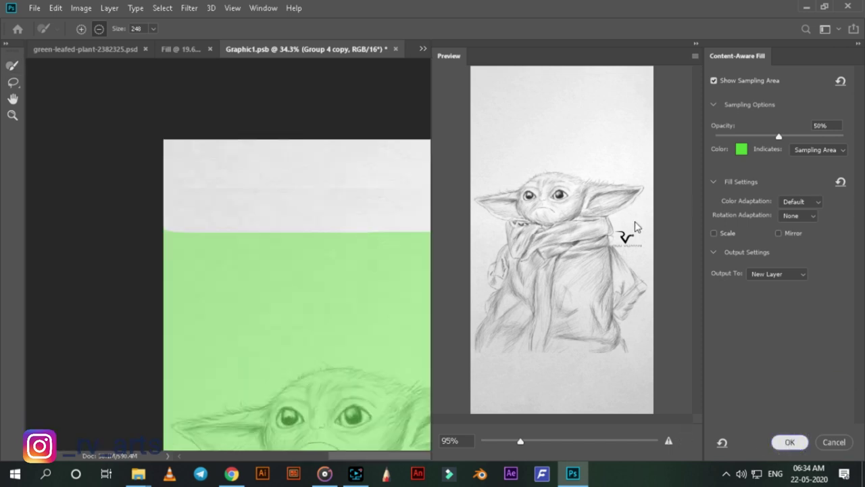
key(Return)
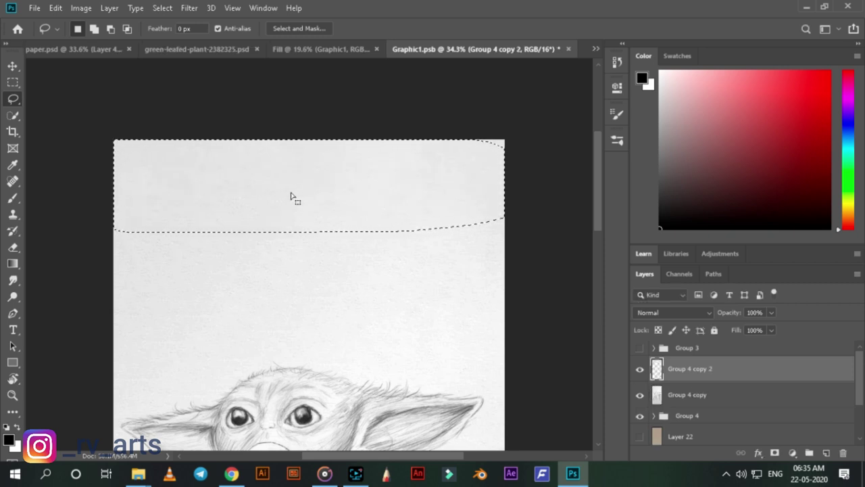
key(ctrl+d)
Merge the fill layer into Group 4 copy and save Graphic1.psb.
scroll(319, 185, up, 4)
scroll(357, 342, down, 4)
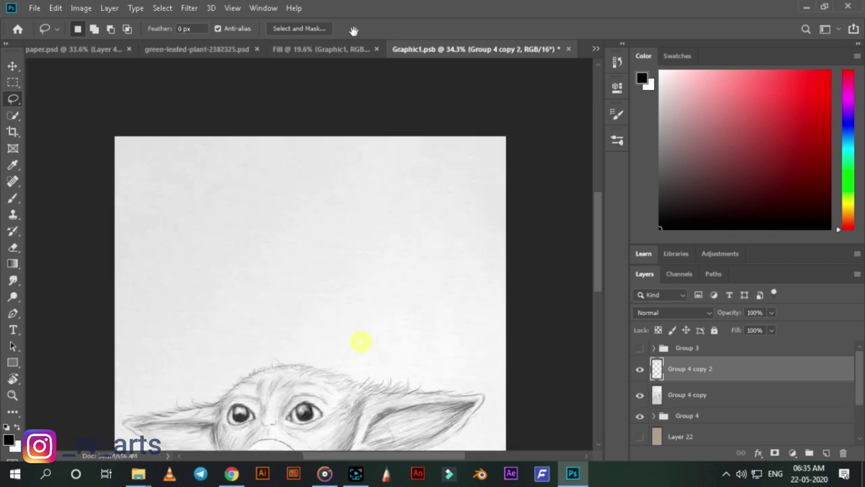
drag(357, 342, 379, 238)
scroll(379, 238, up, 5)
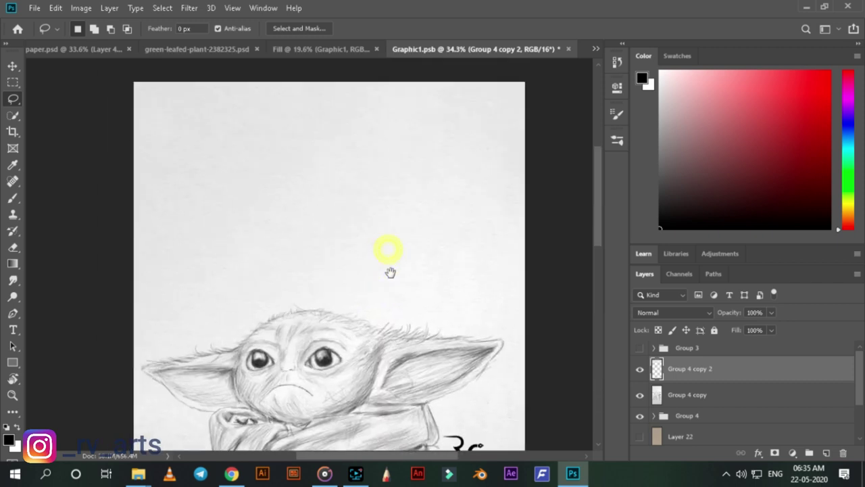
key(ctrl+e)
key(ctrl+s)
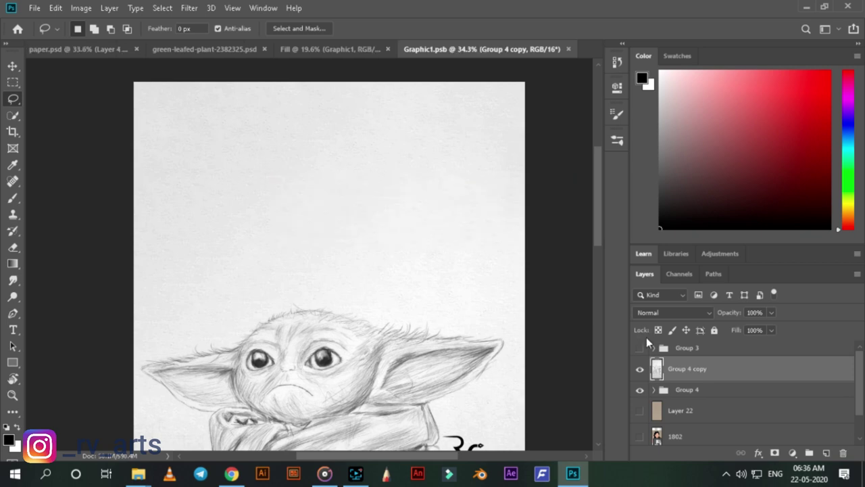
scroll(448, 243, down, 2)
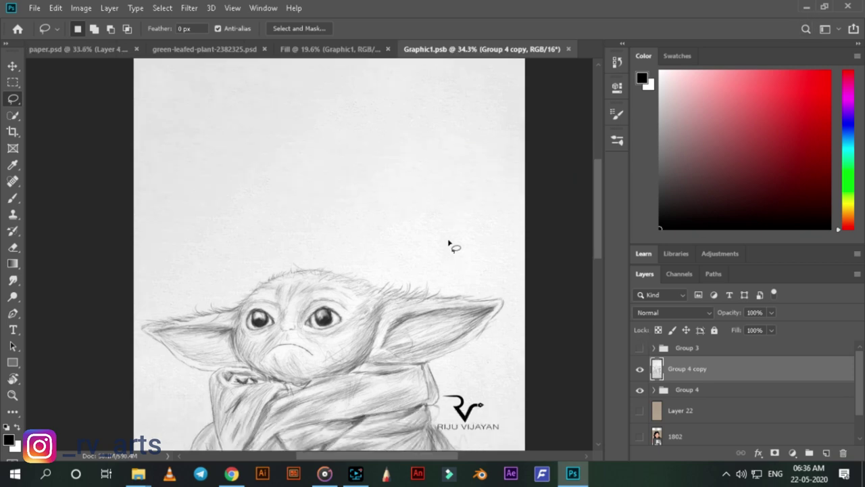
key(ctrl+0)
In the Fill document, collapse the phone group and review the leaf layers.
click(338, 48)
scroll(284, 215, up, 5)
scroll(284, 215, up, 1)
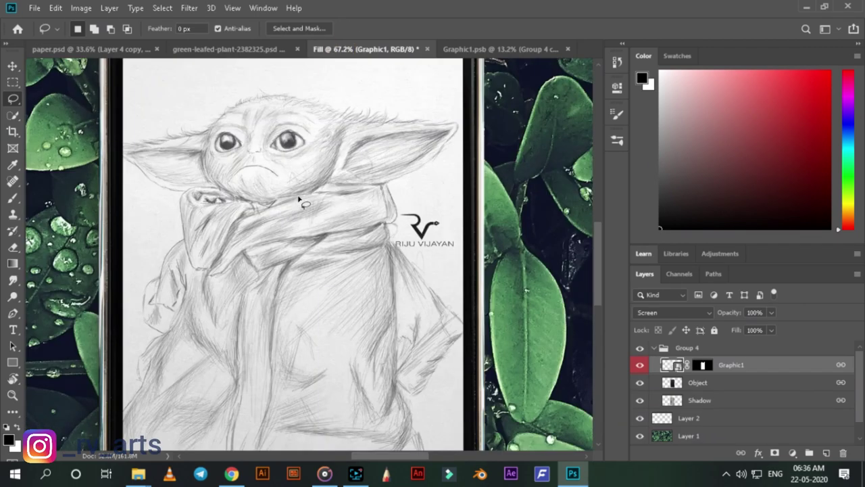
scroll(359, 236, down, 4)
scroll(474, 284, down, 2)
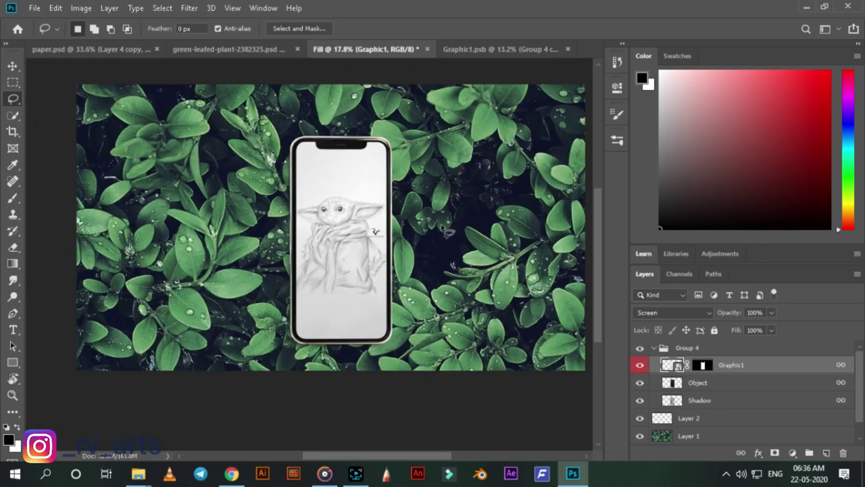
scroll(541, 305, down, 1)
click(655, 349)
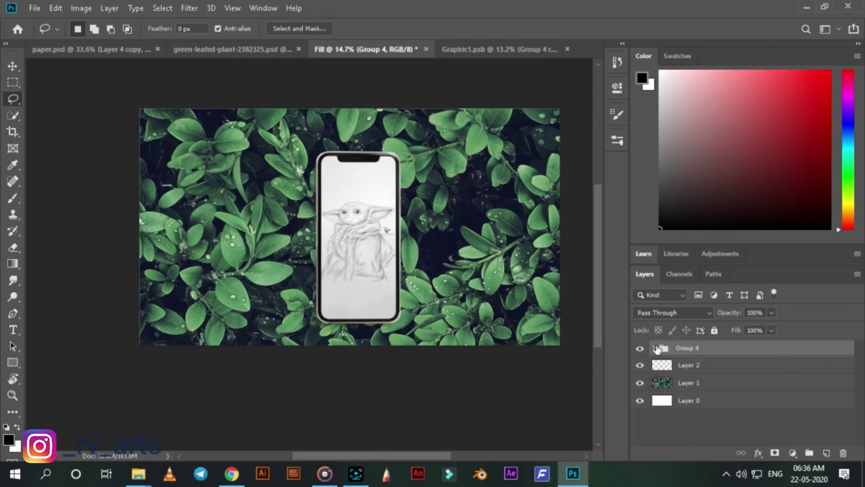
click(691, 380)
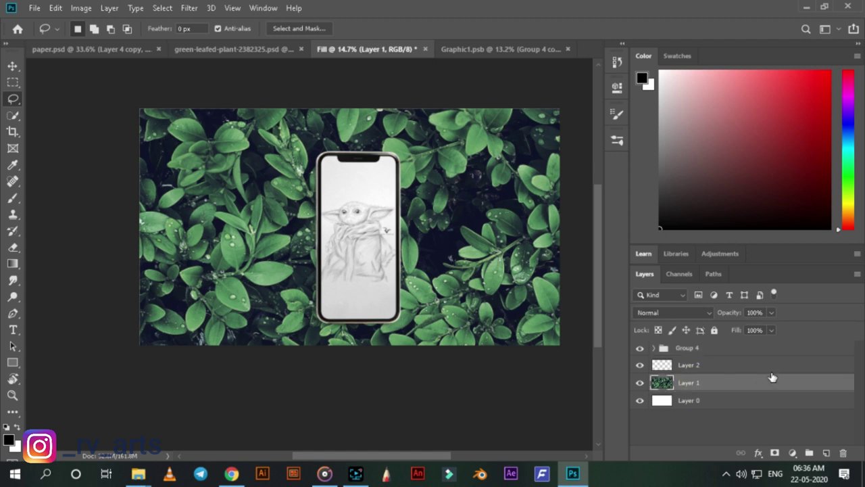
click(681, 367)
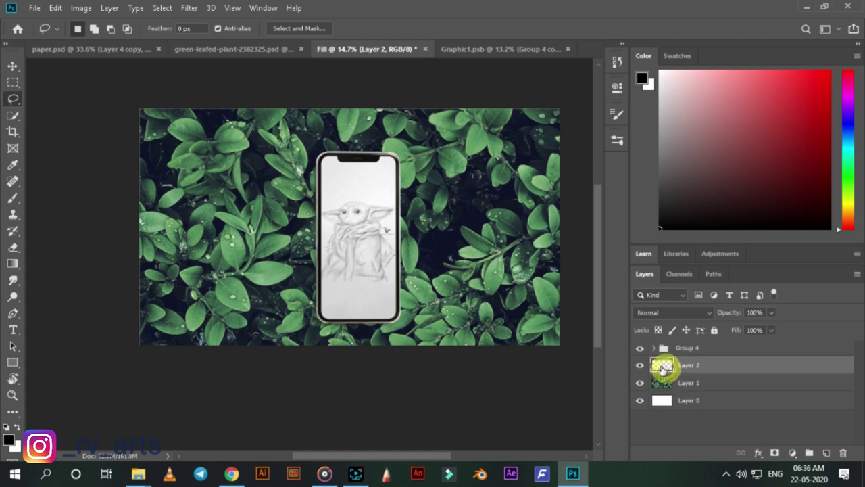
click(687, 384)
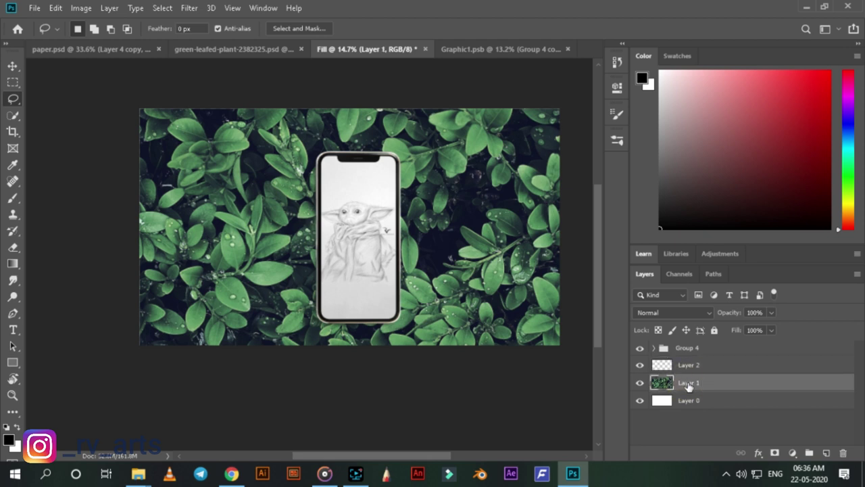
Lower the phone mockup Group 4 opacity to 59%.
click(13, 115)
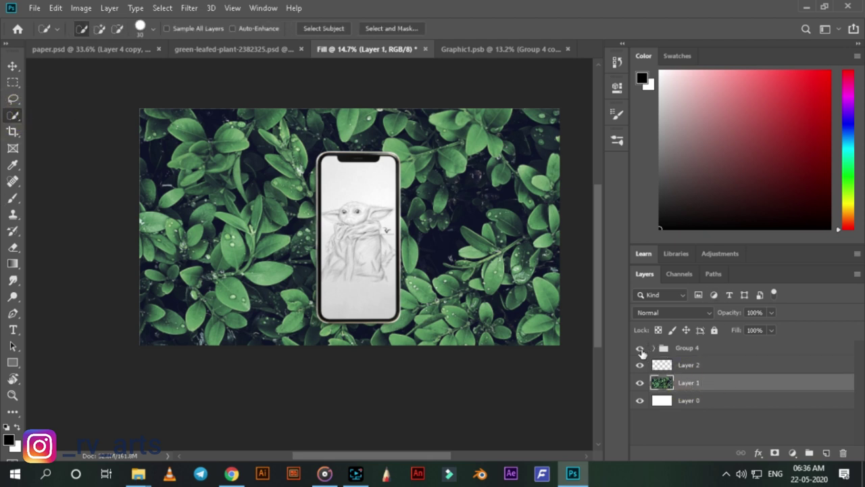
click(693, 347)
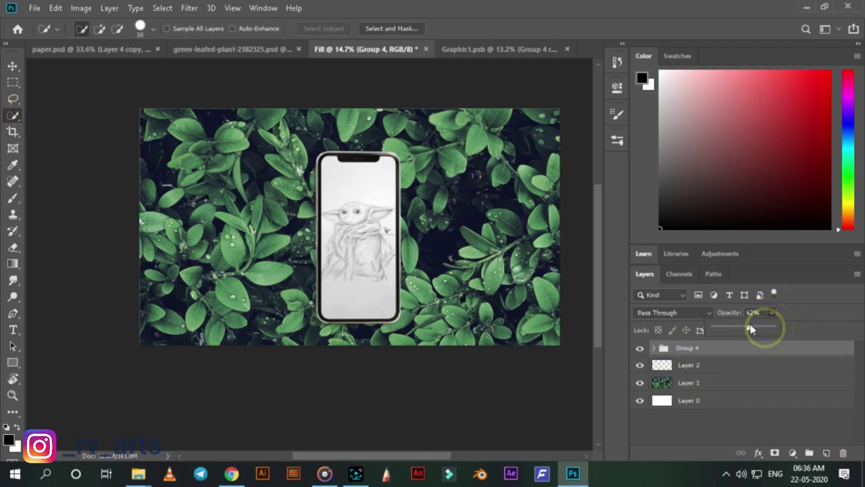
drag(769, 327, 750, 327)
scroll(387, 230, up, 2)
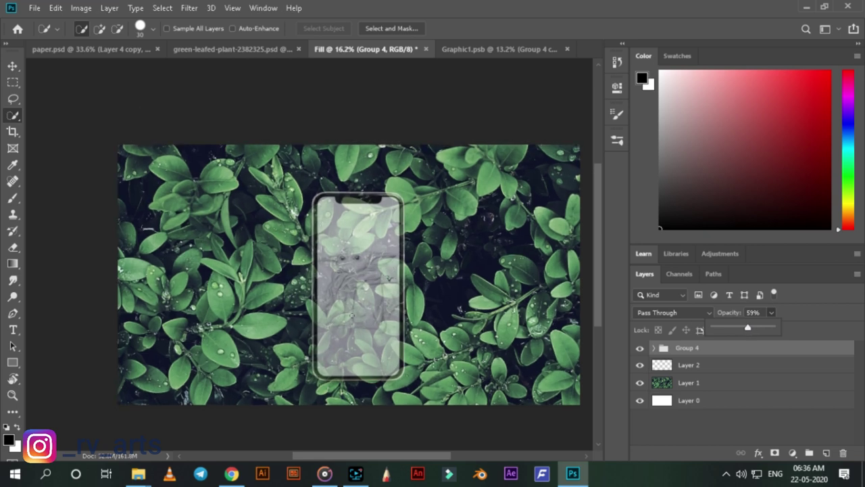
scroll(351, 315, up, 3)
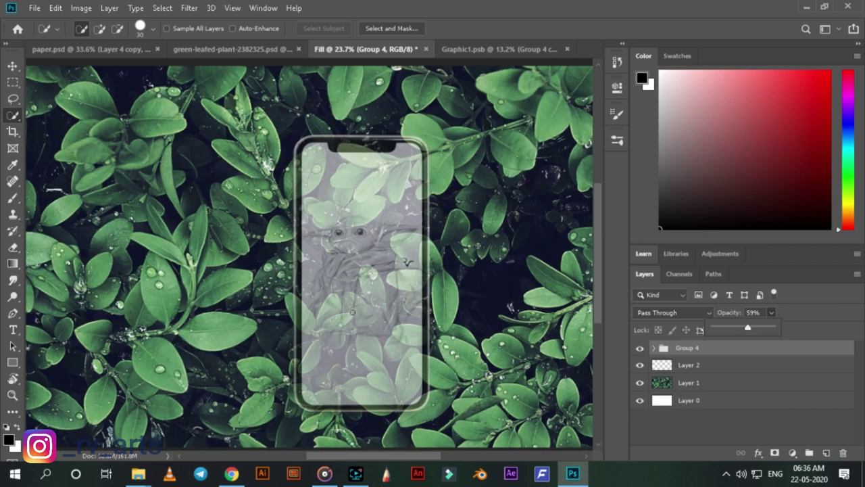
click(719, 352)
Transform the phone group a few pixels to the left and commit the move.
key(ctrl+t)
mouse_move(383, 295)
mouse_down()
mouse_move(361, 295)
mouse_move(390, 298)
mouse_move(385, 280)
mouse_move(381, 290)
mouse_move(389, 291)
mouse_move(318, 300)
mouse_move(492, 283)
mouse_move(392, 287)
mouse_move(388, 252)
mouse_up()
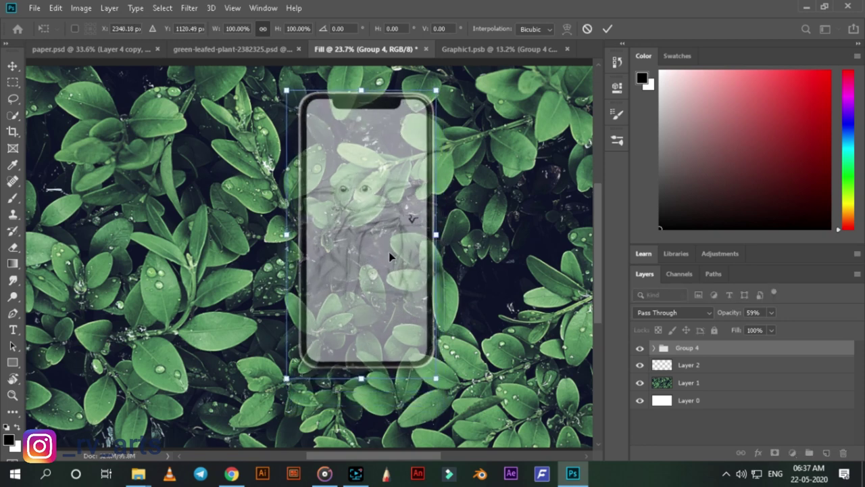
drag(393, 201, 383, 203)
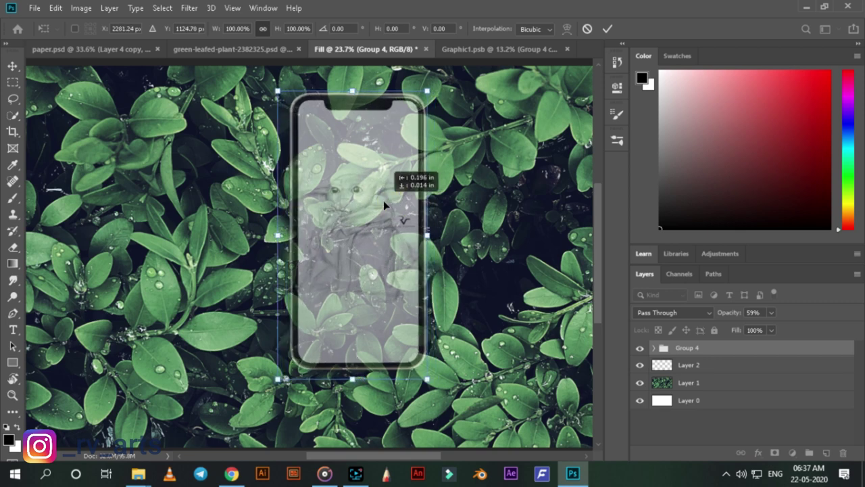
click(608, 28)
On Layer 1, quick-select the leaves crossing the phone's lower and upper edges.
key(w)
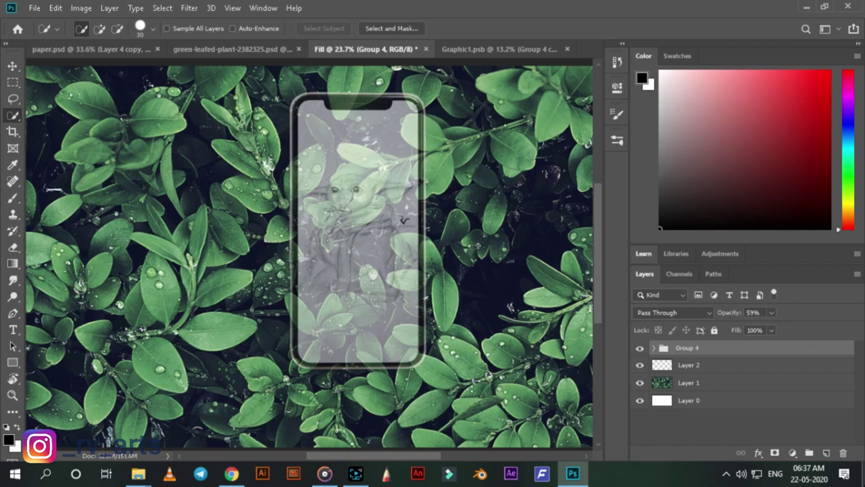
click(744, 383)
scroll(405, 338, up, 5)
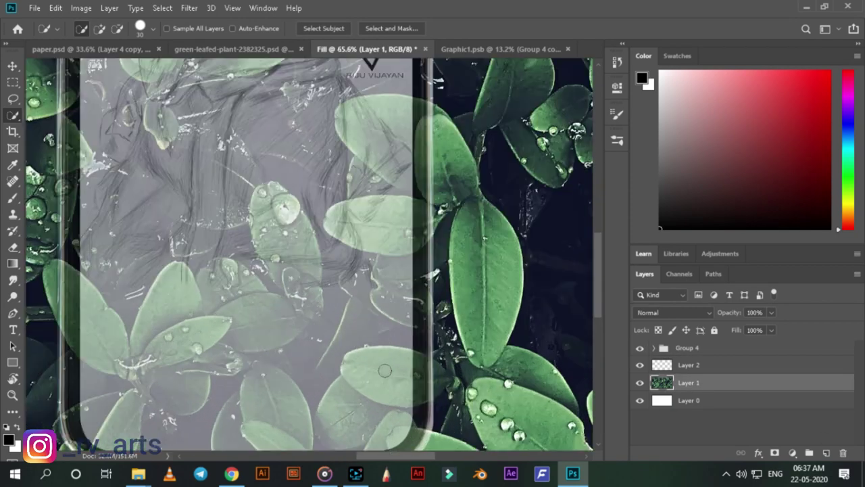
drag(395, 383, 409, 388)
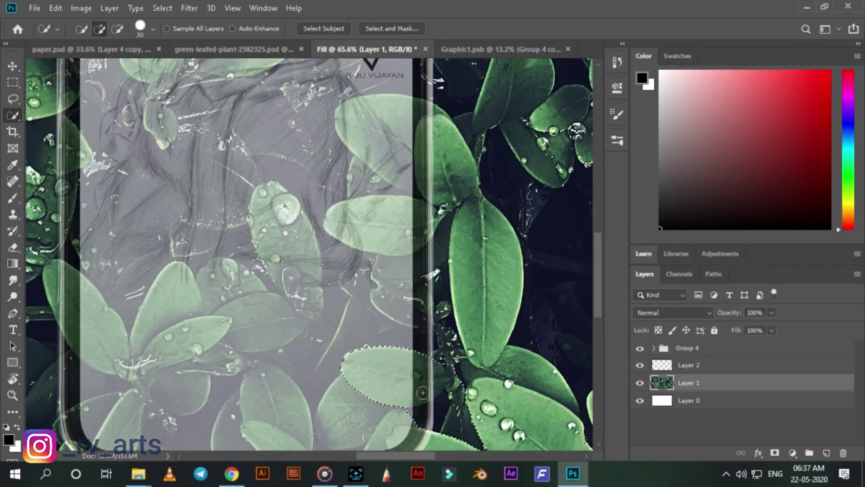
scroll(399, 365, up, 5)
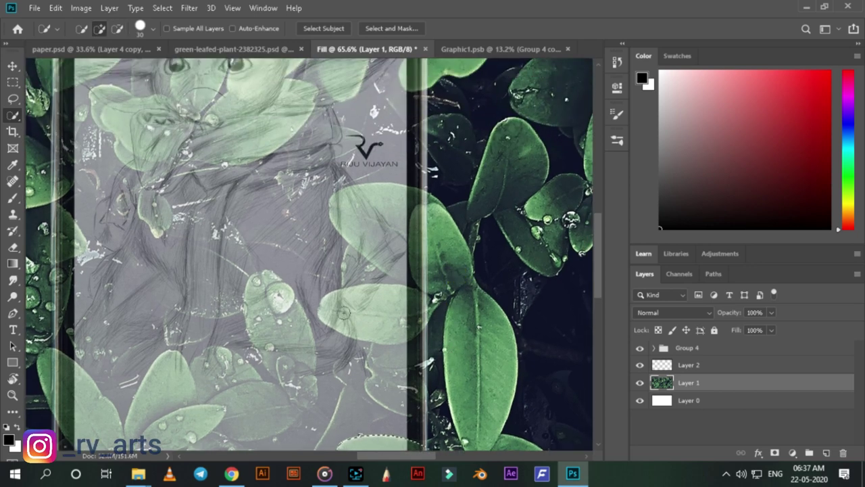
drag(335, 308, 378, 318)
drag(349, 205, 369, 254)
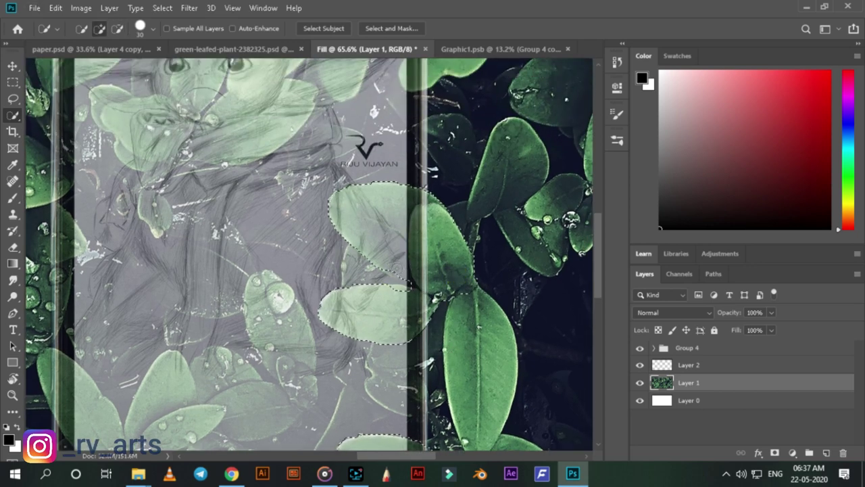
Extend the selection to the top-corner, right-edge and lower-right leaves, trimming excess.
drag(415, 268, 428, 329)
scroll(427, 329, down, 2)
scroll(346, 230, up, 2)
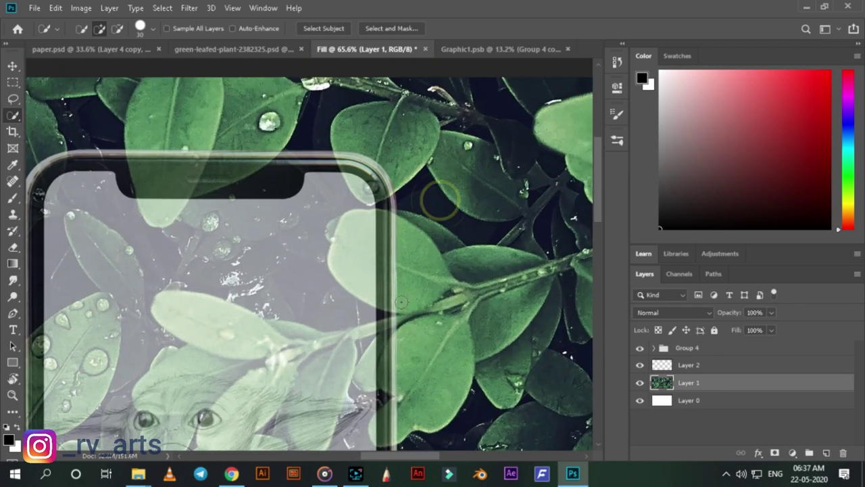
drag(156, 277, 320, 298)
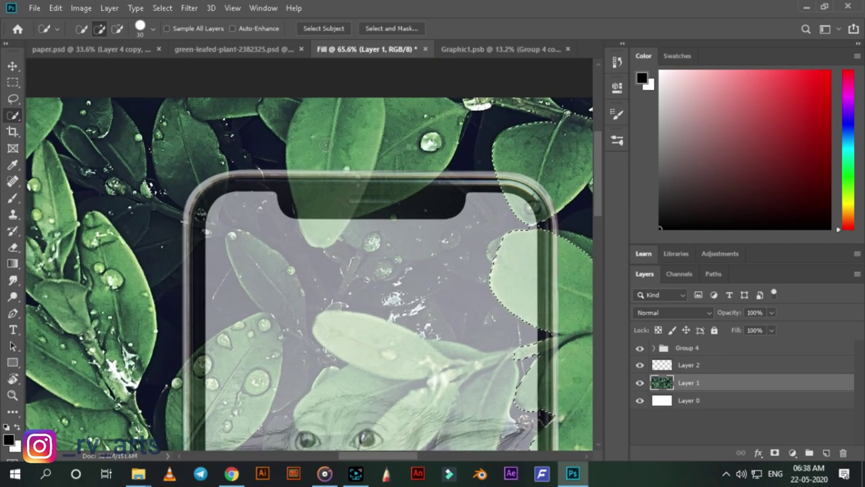
drag(318, 152, 338, 223)
drag(319, 298, 440, 131)
mouse_move(315, 282)
mouse_down()
mouse_move(315, 193)
mouse_move(327, 200)
mouse_up()
mouse_move(323, 234)
mouse_down()
mouse_move(324, 221)
mouse_move(195, 278)
mouse_up()
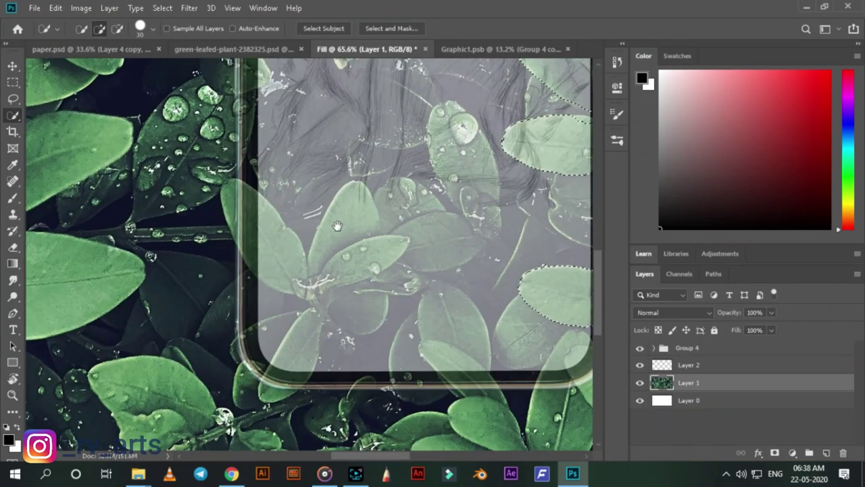
mouse_move(453, 310)
mouse_down()
mouse_move(305, 305)
mouse_move(380, 261)
mouse_up()
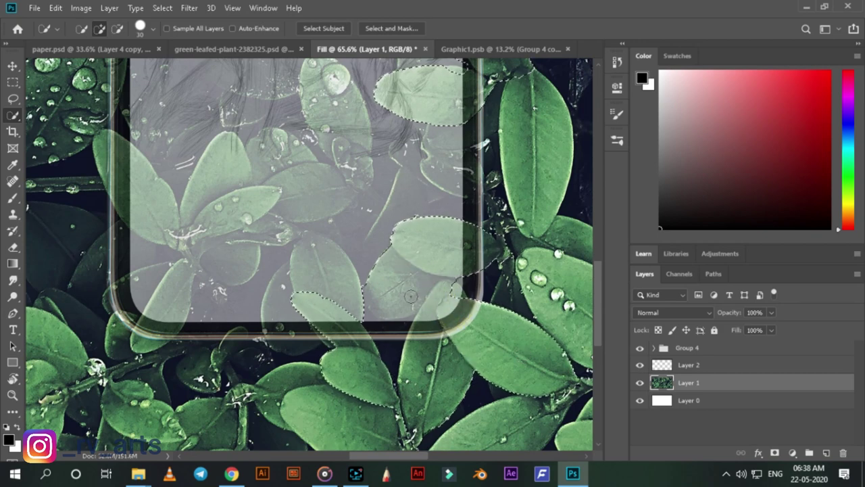
click(449, 292)
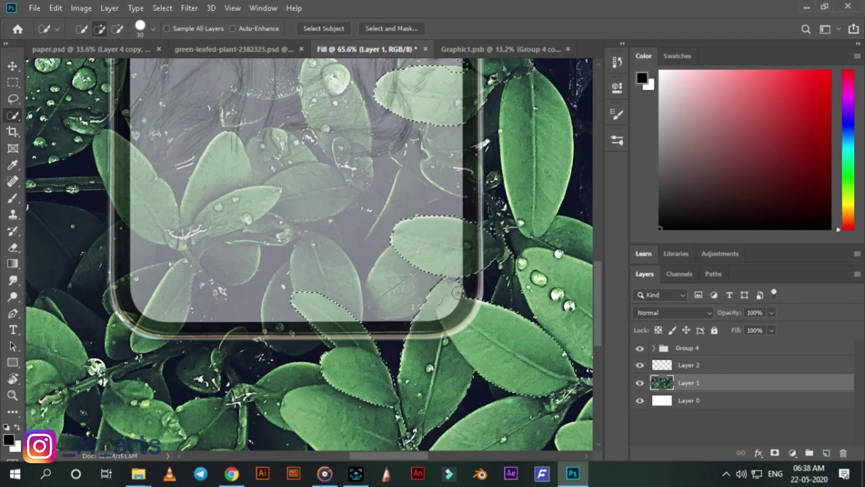
alt+click(448, 292)
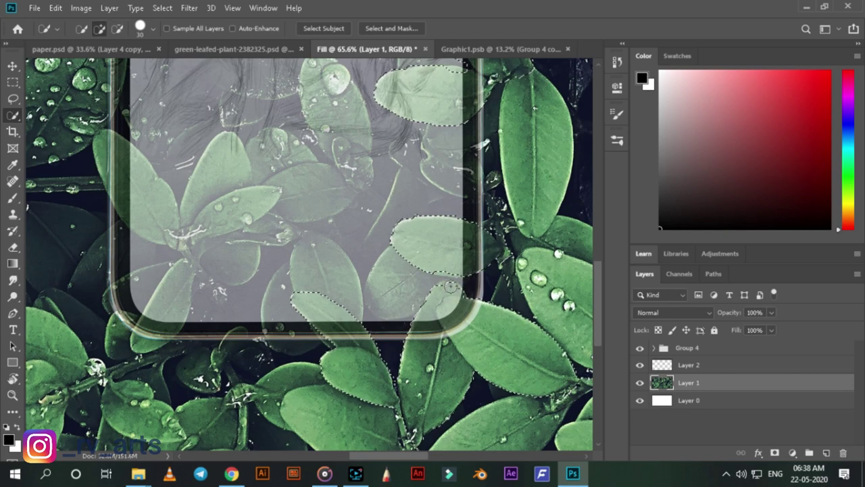
Copy the selected leaves onto new Layer 3 above Group 4.
scroll(337, 302, up, 2)
scroll(213, 216, up, 3)
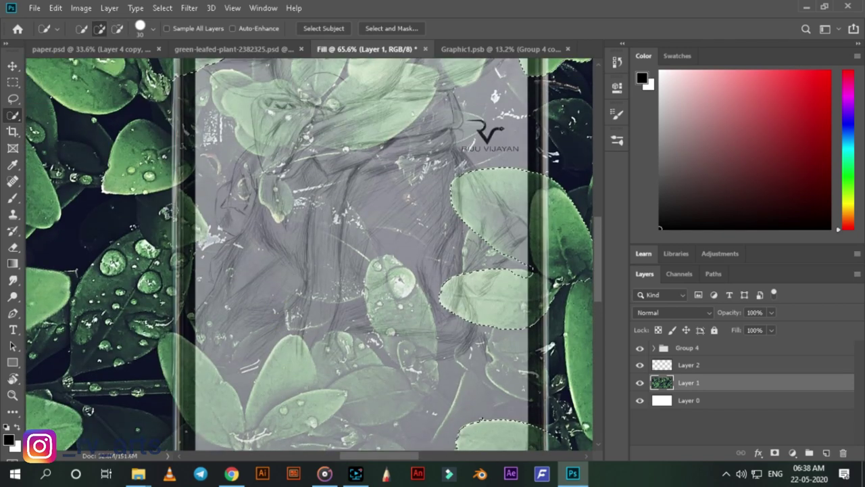
scroll(224, 216, down, 2)
scroll(241, 187, down, 1)
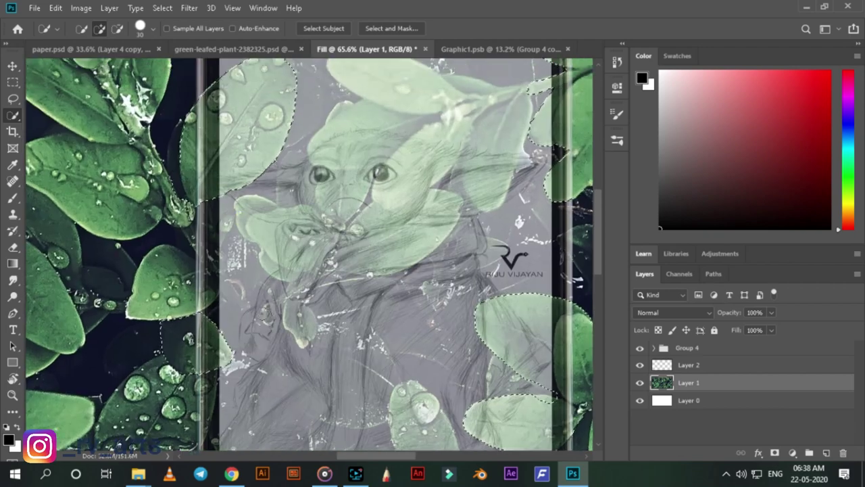
scroll(318, 271, down, 2)
scroll(318, 271, down, 1)
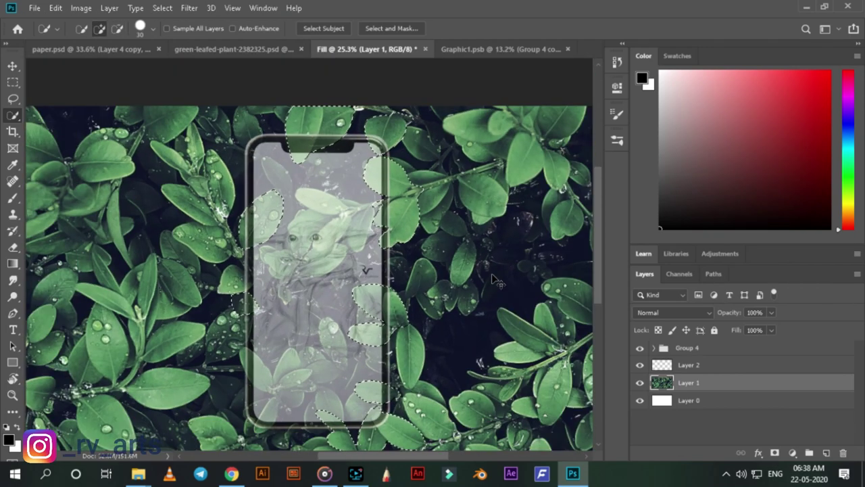
key(ctrl+j)
Move the Layer 3 leaves above Group 4 and raise Group 4's opacity to 100%.
drag(666, 383, 674, 344)
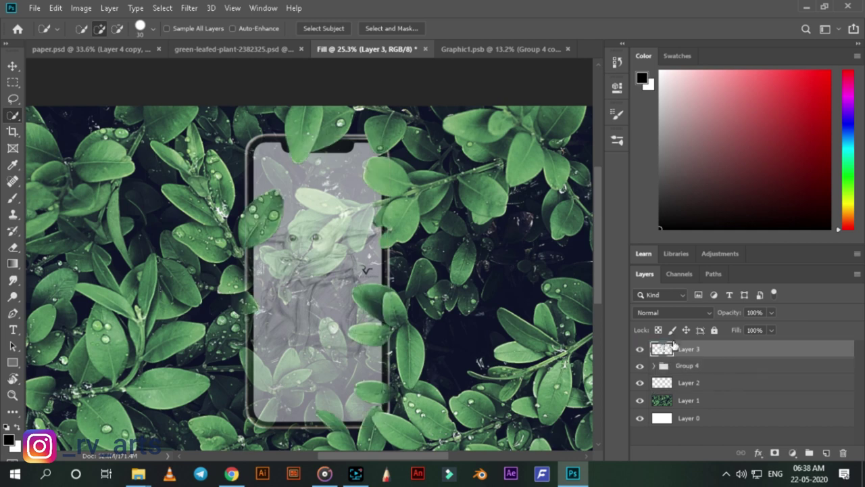
click(717, 371)
click(772, 312)
drag(771, 328, 848, 333)
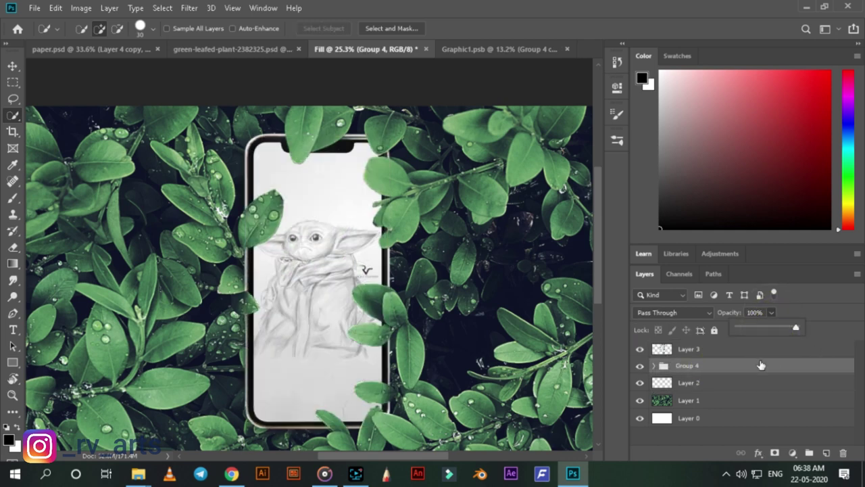
Add a new empty Layer 4 above the leaves and clip it to Layer 3.
click(714, 349)
scroll(281, 220, up, 2)
scroll(282, 224, up, 2)
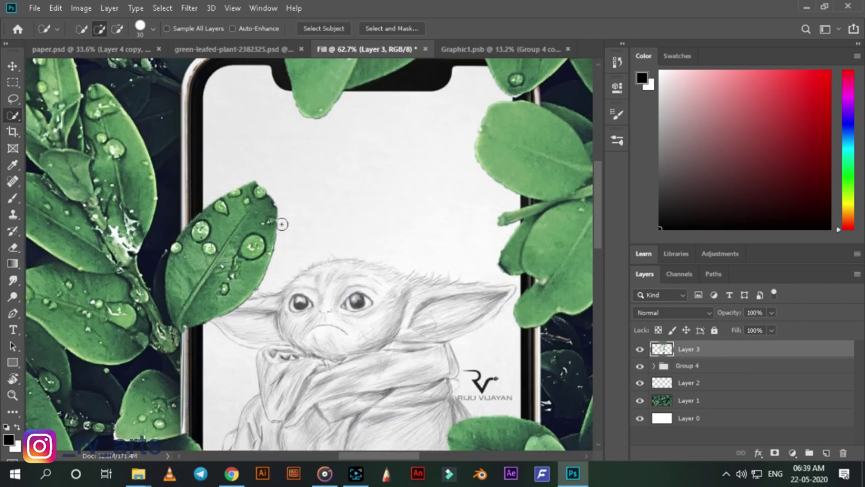
click(824, 451)
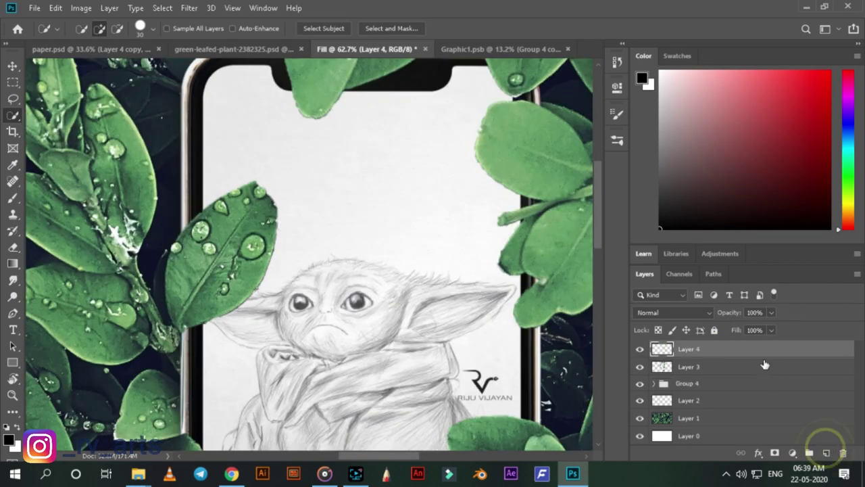
alt+click(772, 352)
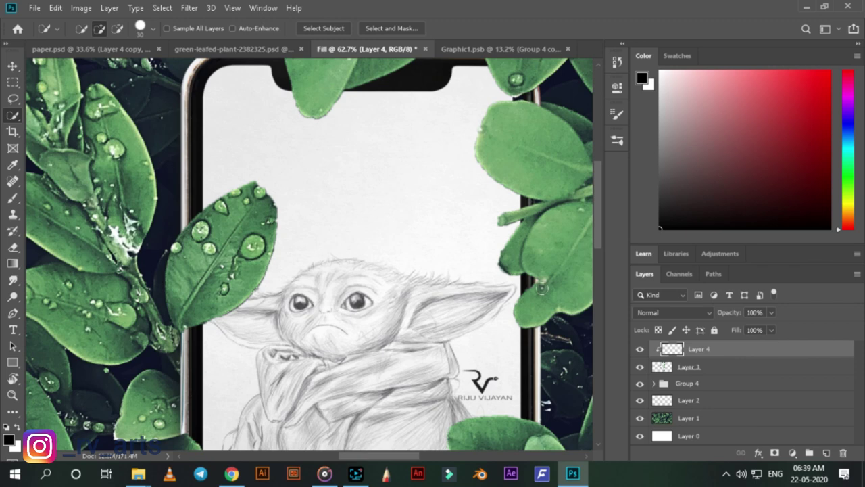
Switch to the Brush, view the leaves above the phone, and lower Layer 4 opacity to about 36%.
key(b)
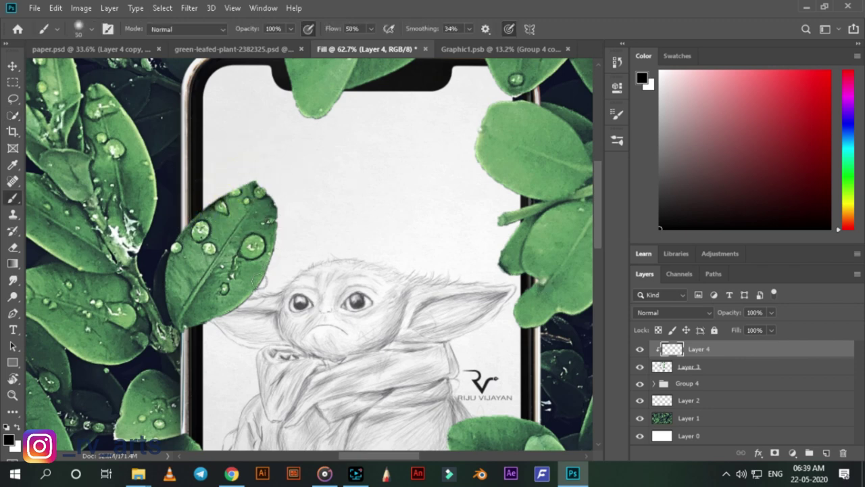
drag(259, 282, 203, 309)
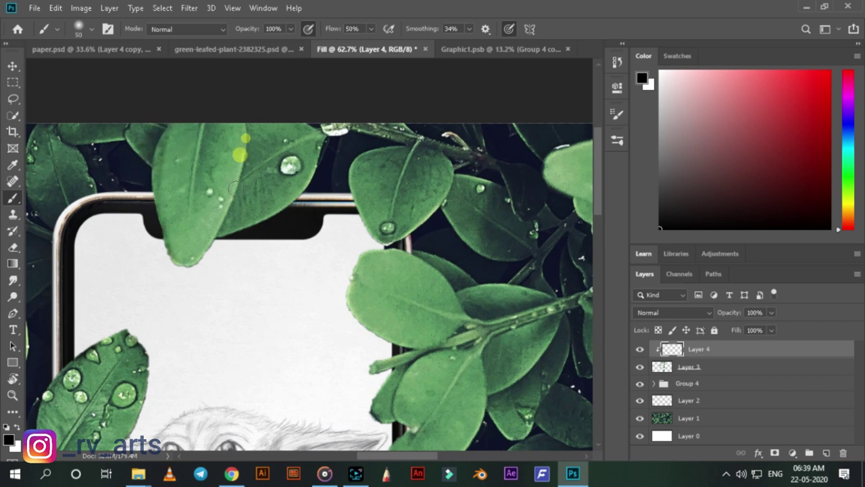
mouse_move(374, 201)
mouse_down()
mouse_move(326, 166)
mouse_move(361, 132)
mouse_up()
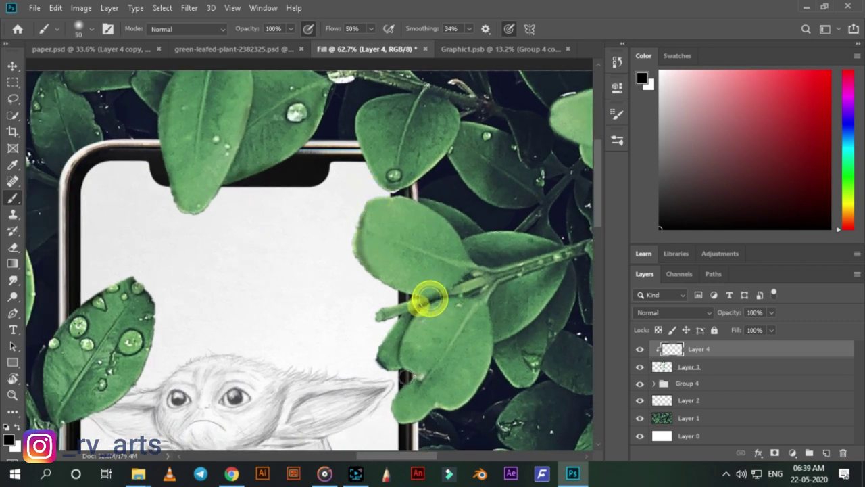
scroll(411, 298, down, 3)
scroll(416, 298, down, 3)
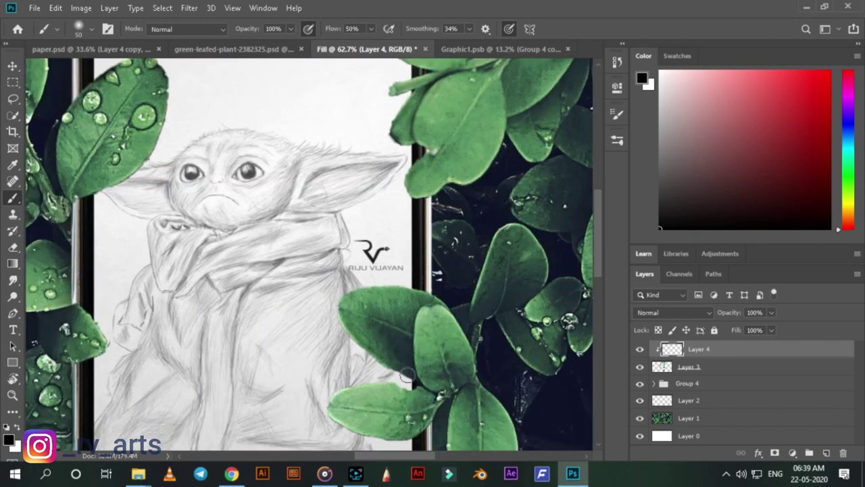
scroll(406, 376, down, 3)
scroll(354, 288, right, 1)
scroll(301, 313, right, 3)
scroll(325, 301, up, 3)
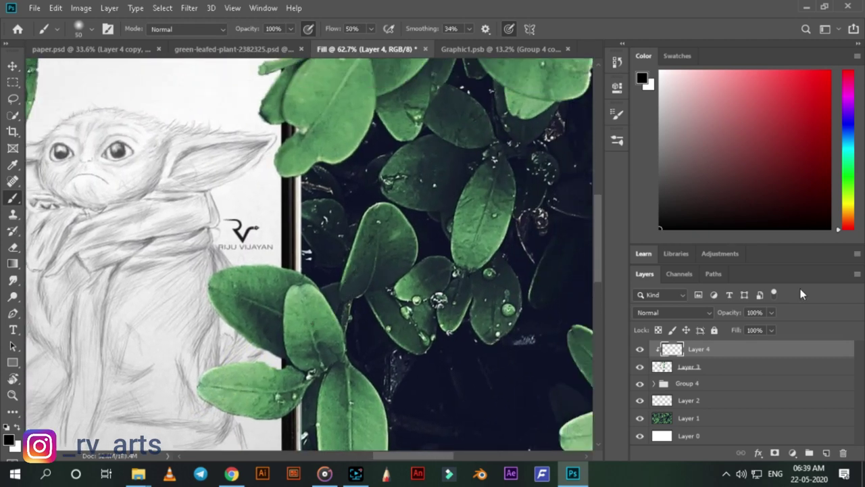
click(770, 312)
drag(763, 325, 721, 334)
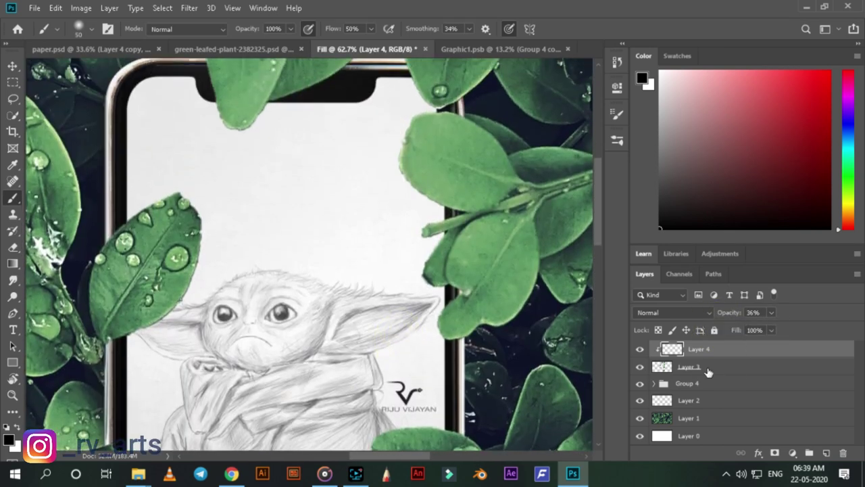
click(696, 366)
Erase the left leaf covering the sketch, then switch the Eraser to a soft round tip.
key(e)
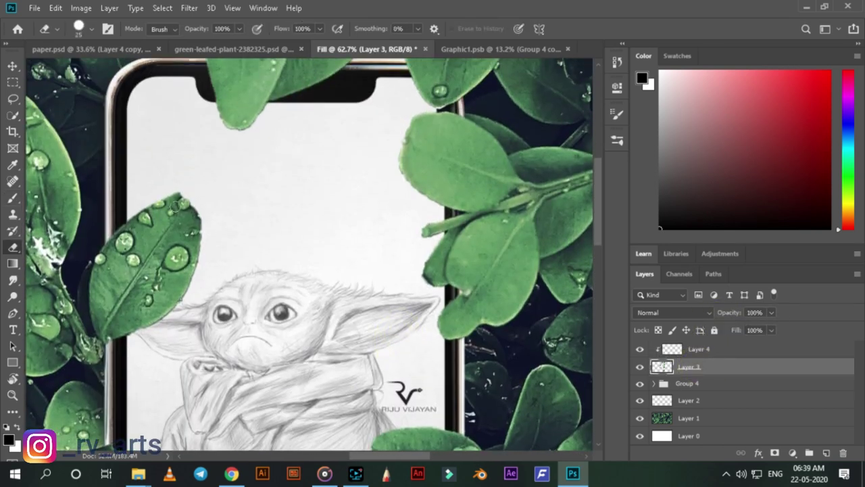
key(bracketright)
key(bracketright)
key(bracketright)
mouse_move(195, 205)
mouse_down()
mouse_move(152, 210)
mouse_move(162, 298)
mouse_move(115, 325)
mouse_up()
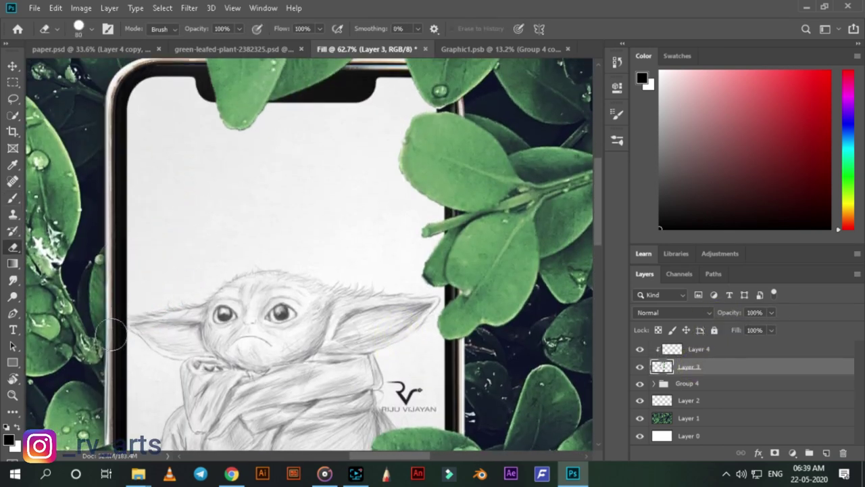
mouse_move(207, 265)
mouse_down()
mouse_move(201, 171)
mouse_move(232, 23)
mouse_up()
key(bracketleft)
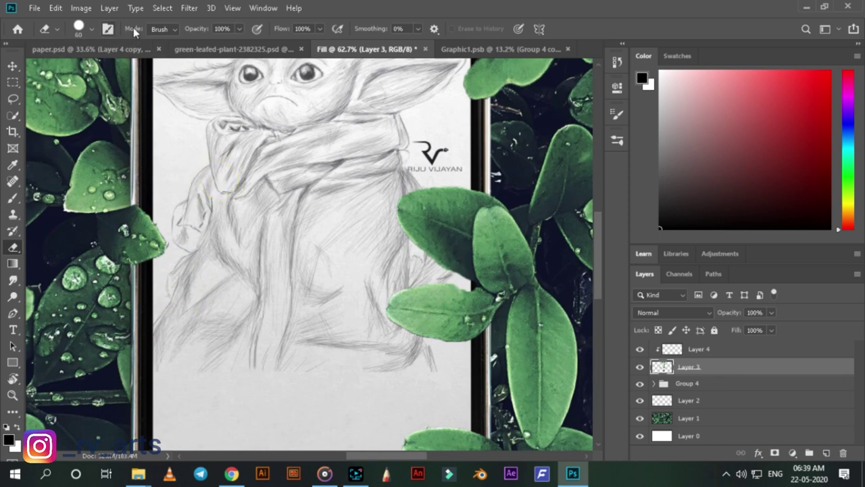
click(617, 142)
click(411, 310)
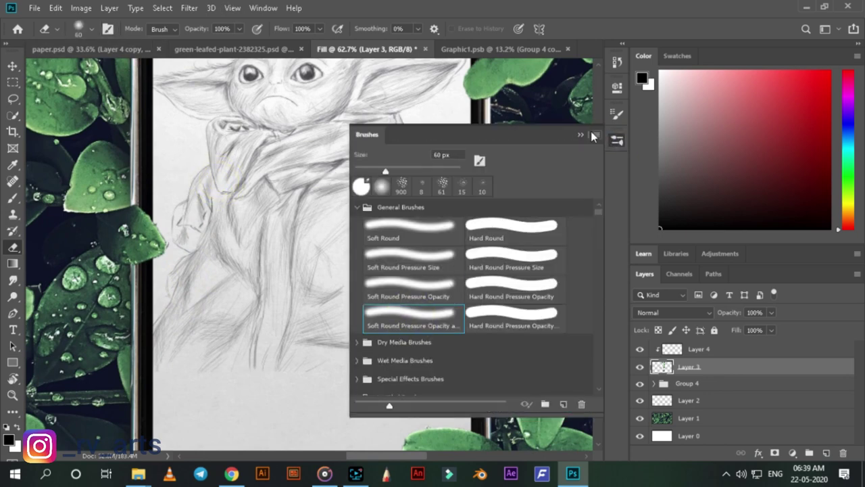
click(617, 140)
Lower Layer 3 opacity to 90% to see the sketch under the right-side leaves.
drag(494, 181, 389, 178)
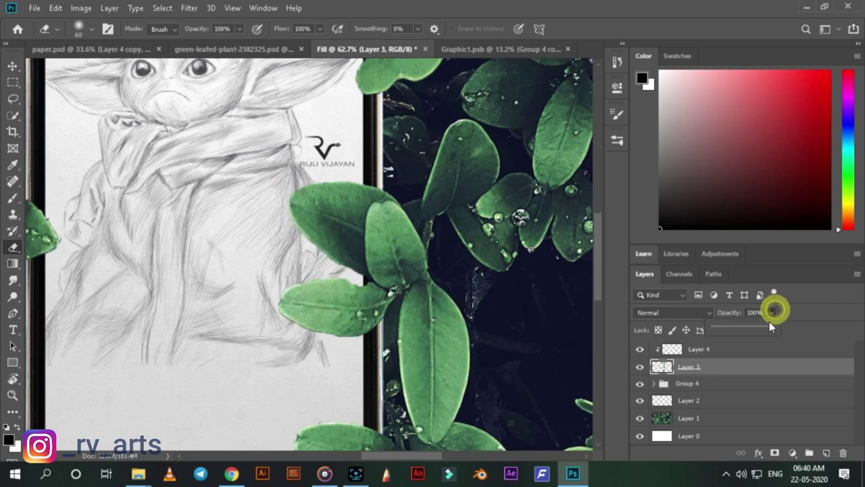
drag(770, 326, 766, 328)
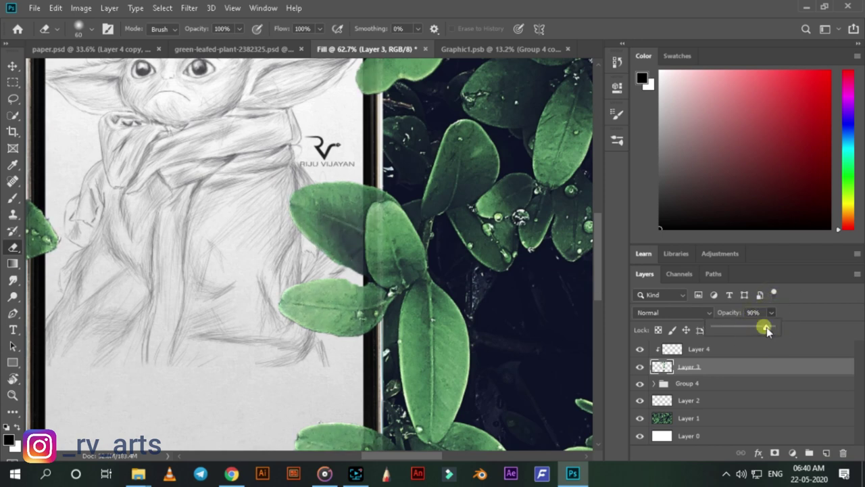
scroll(343, 247, up, 5)
scroll(289, 226, up, 3)
scroll(284, 179, up, 2)
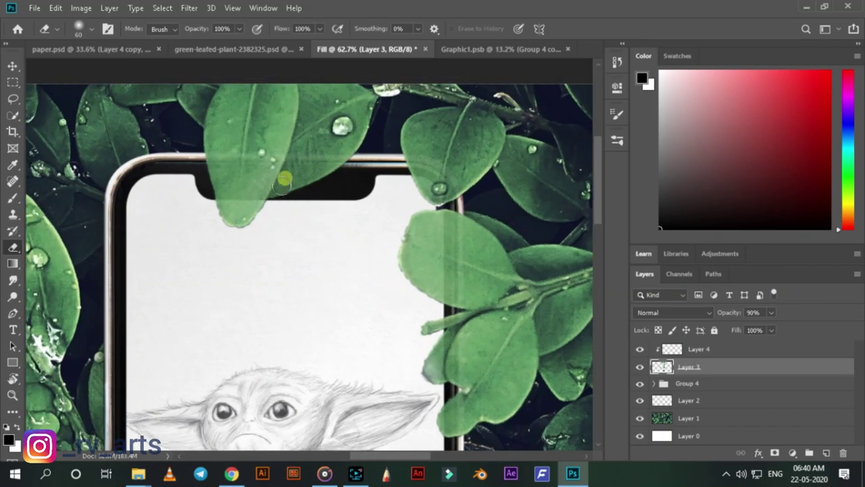
scroll(284, 179, down, 5)
Pan and zoom over Yoda's body and signature to check where leaves overlap.
mouse_move(264, 299)
mouse_down()
mouse_move(269, 200)
mouse_move(410, 196)
mouse_move(368, 251)
mouse_move(354, 199)
mouse_move(420, 190)
mouse_move(410, 198)
mouse_up()
scroll(269, 200, down, 2)
scroll(406, 243, down, 3)
scroll(331, 244, up, 3)
scroll(356, 225, down, 5)
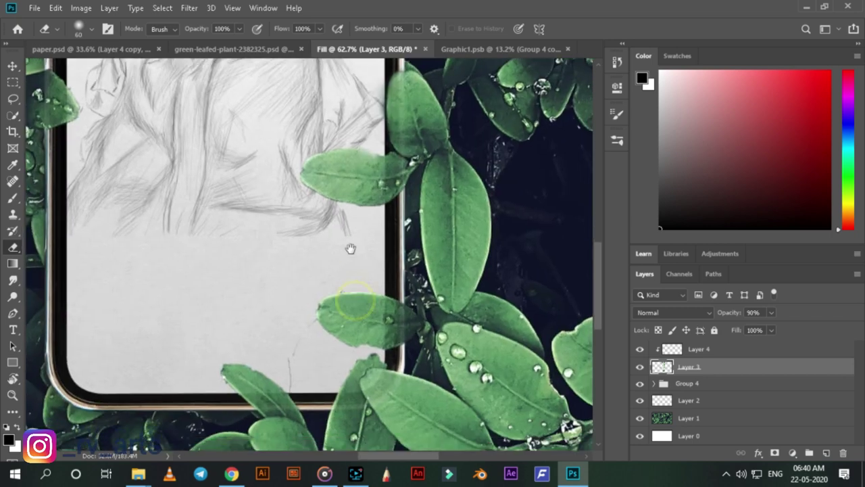
scroll(365, 220, down, 2)
scroll(323, 256, left, 2)
scroll(324, 255, up, 4)
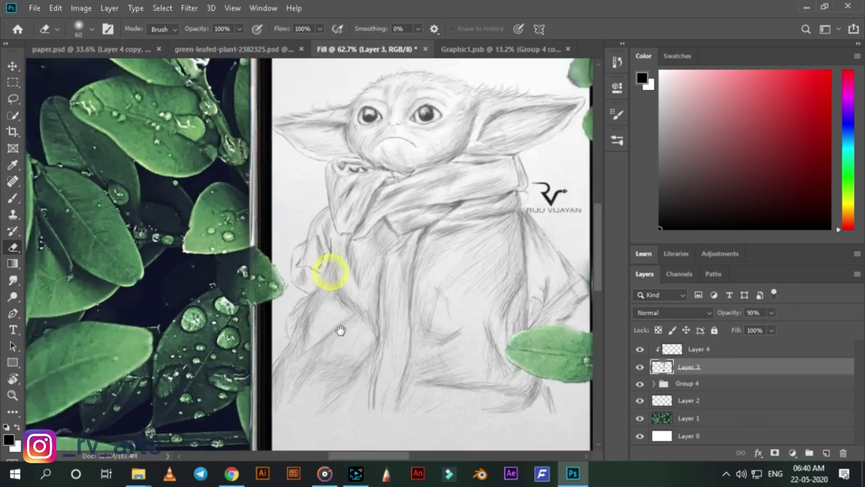
scroll(331, 270, up, 4)
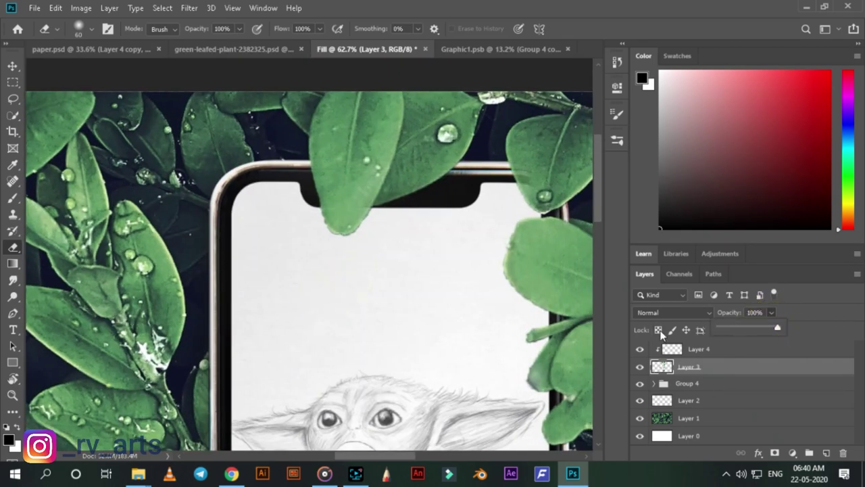
Restore Layer 3 opacity to 100% and zoom out to view the whole image.
drag(772, 311, 792, 334)
scroll(394, 155, down, 2)
scroll(346, 214, down, 2)
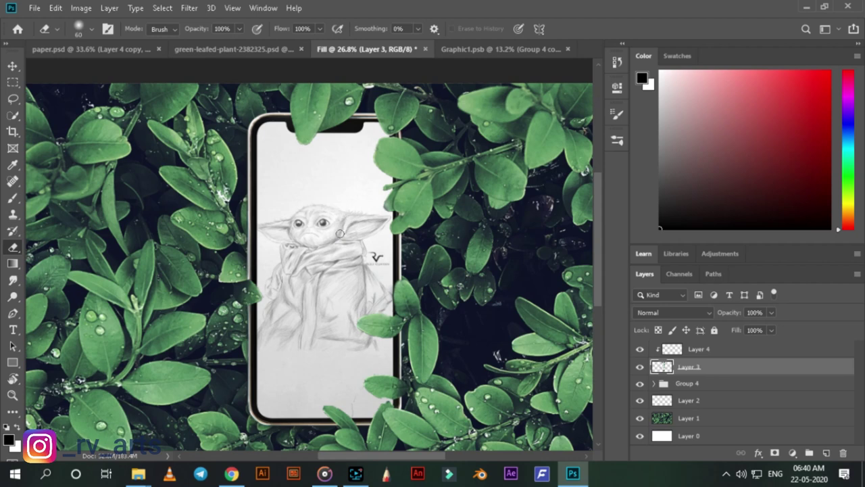
scroll(340, 233, down, 2)
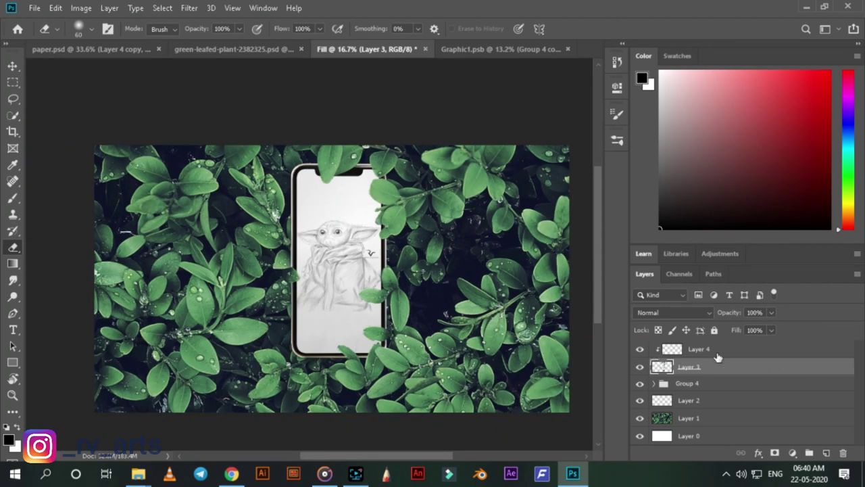
Group Layer 4 down through Layer 1 into Group 5 and duplicate it.
click(730, 349)
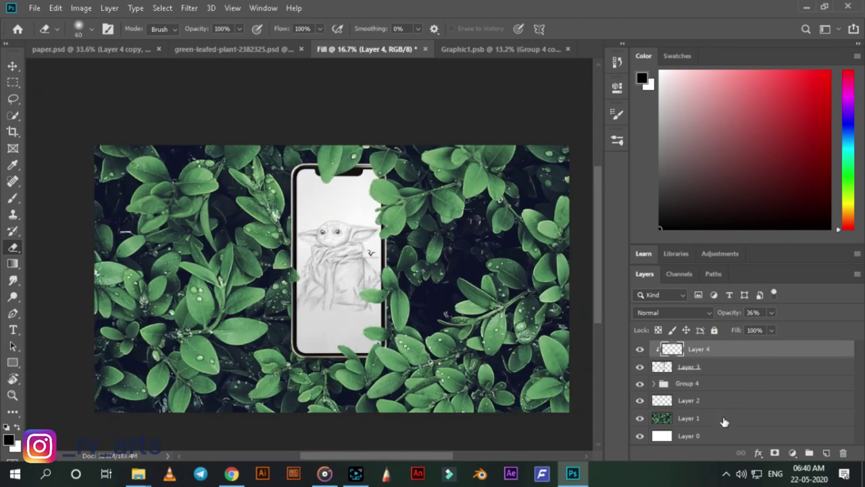
shift+click(725, 420)
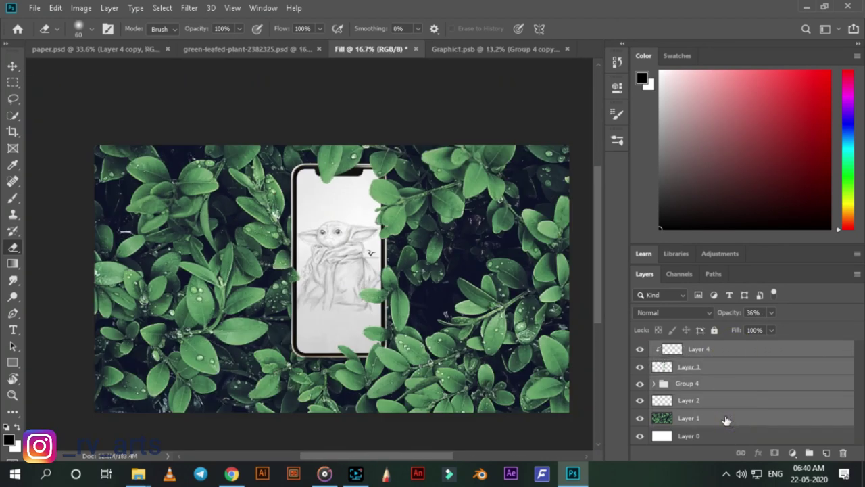
key(ctrl+g)
key(ctrl+j)
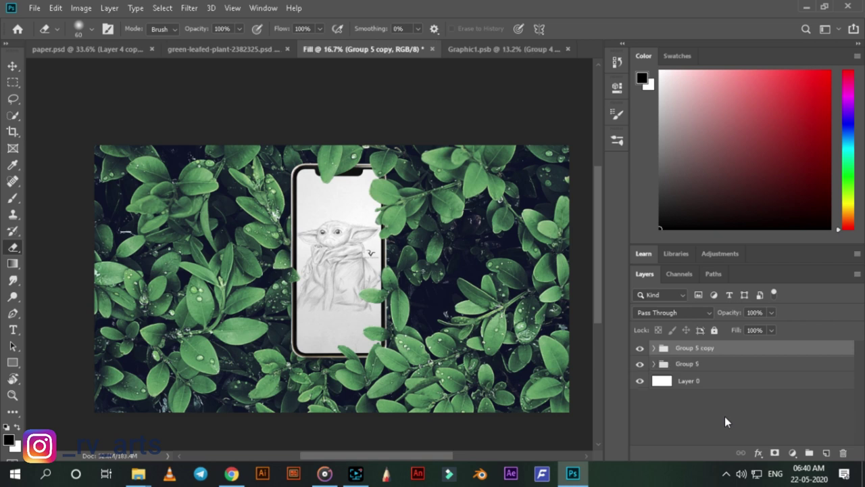
Merge Group 5 copy into one layer, hide Group 5, and nudge the merged layer left and down.
click(653, 349)
key(ctrl+e)
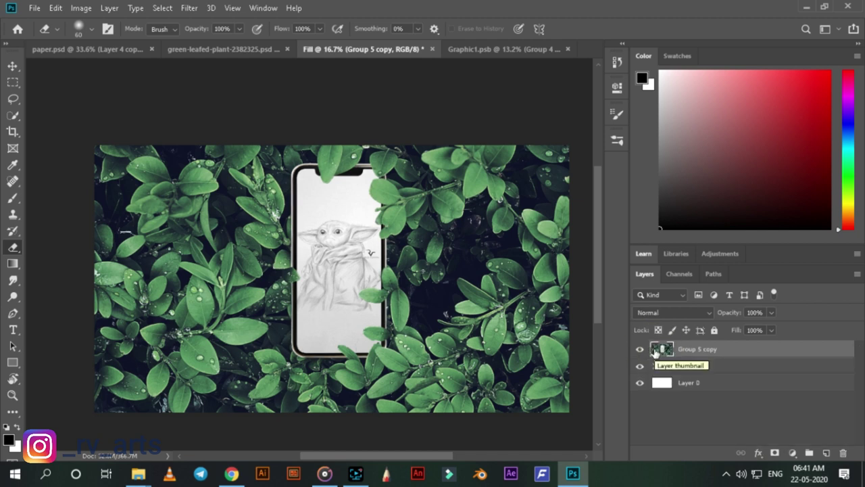
click(640, 365)
key(v)
drag(345, 275, 341, 297)
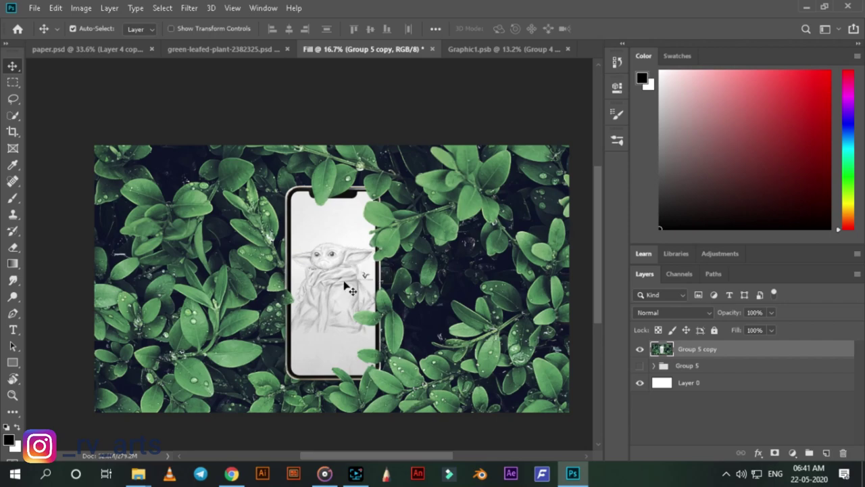
click(471, 106)
scroll(309, 251, up, 3)
scroll(342, 293, down, 3)
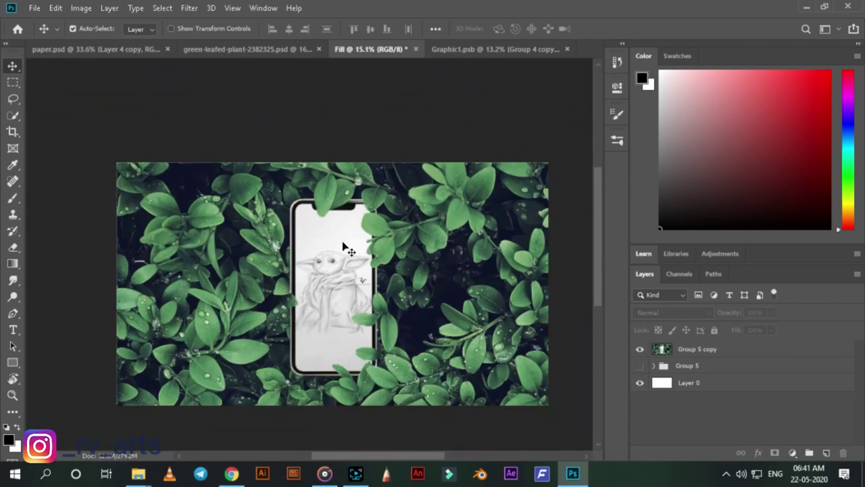
Apply the Camera Raw Filter to the merged Group 5 copy layer.
click(211, 8)
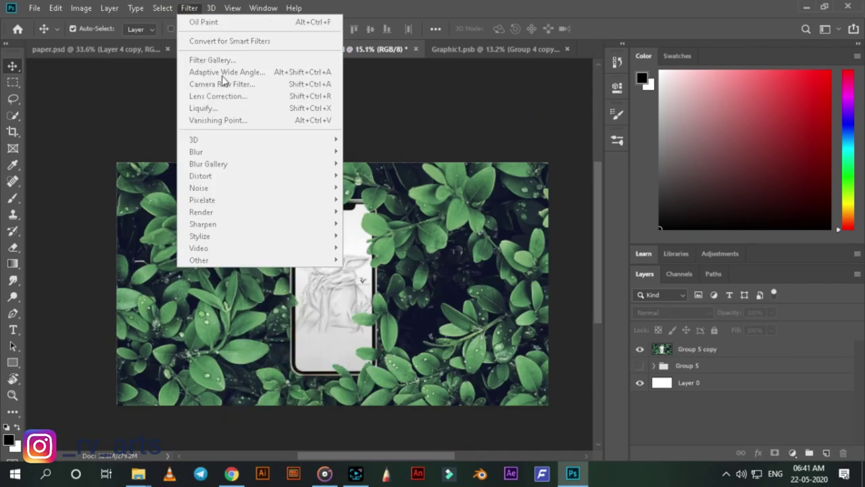
click(475, 251)
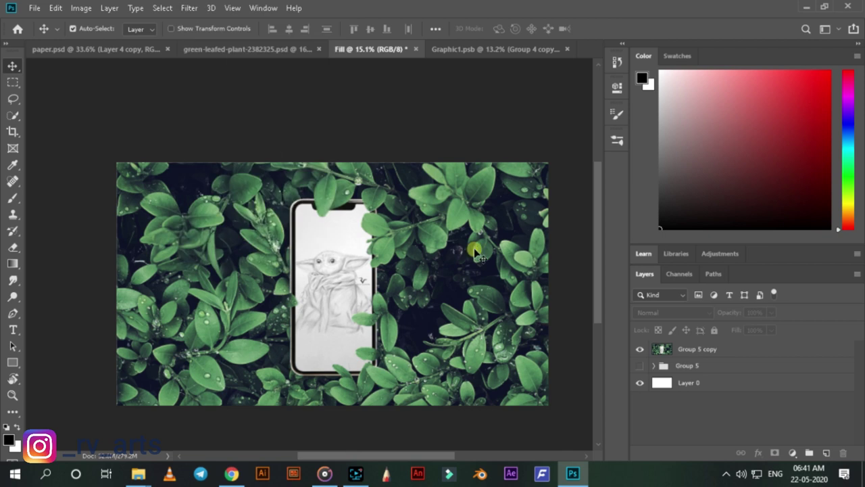
click(738, 353)
click(189, 7)
click(233, 87)
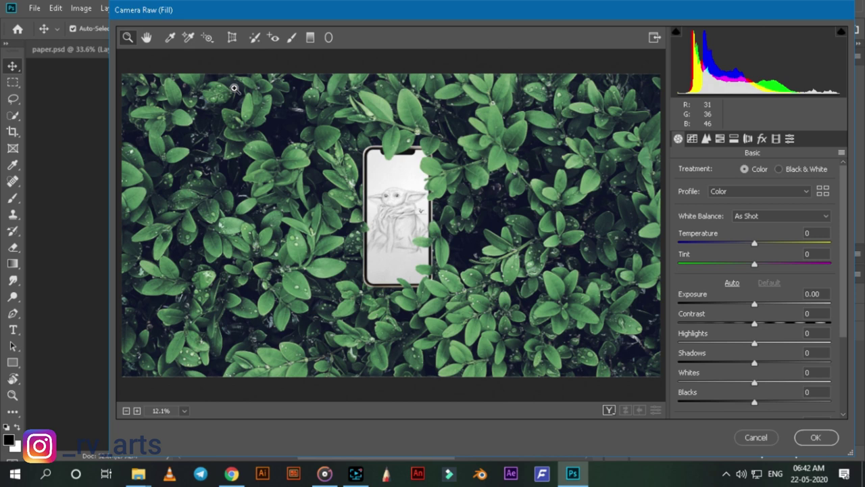
Set Exposure to -0.25 and Highlights to +6, and increase Texture and Clarity.
click(692, 138)
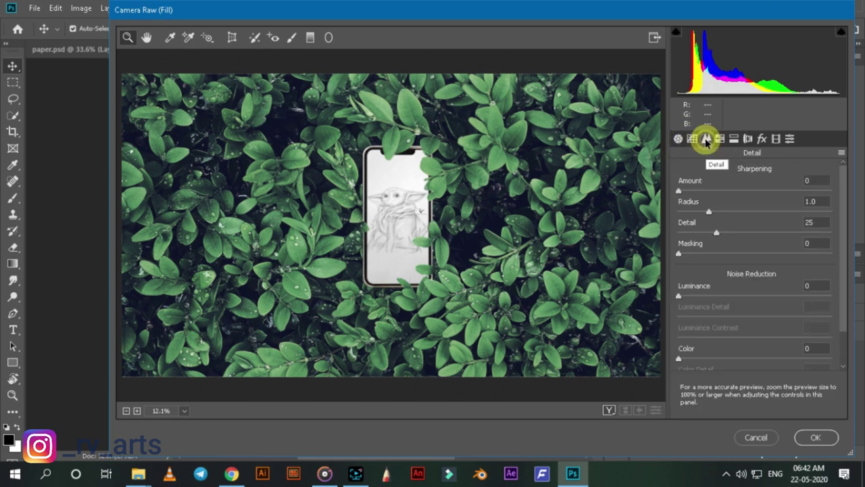
click(692, 138)
click(678, 139)
scroll(427, 185, up, 2)
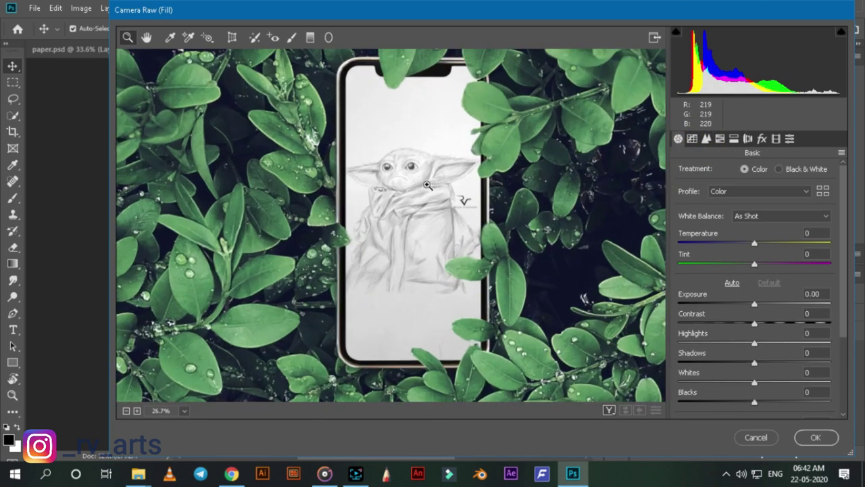
scroll(716, 304, down, 5)
drag(754, 192, 751, 192)
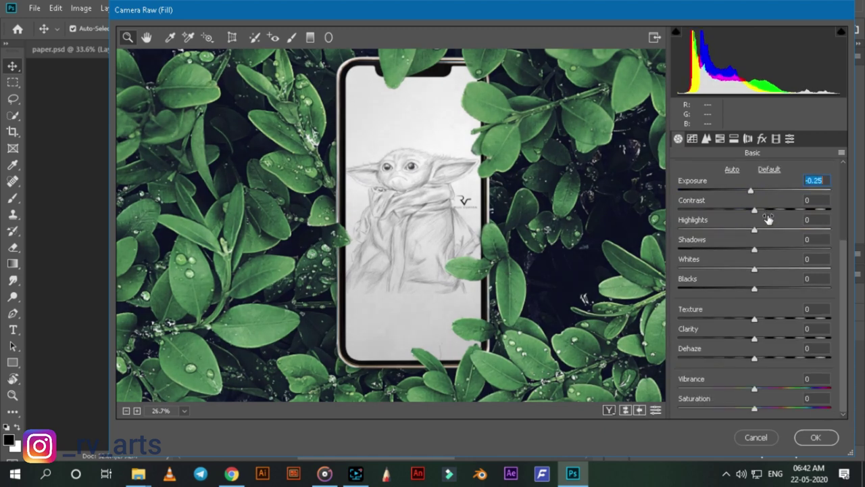
drag(755, 230, 759, 230)
mouse_move(755, 319)
mouse_down()
mouse_move(769, 318)
mouse_move(779, 339)
mouse_up()
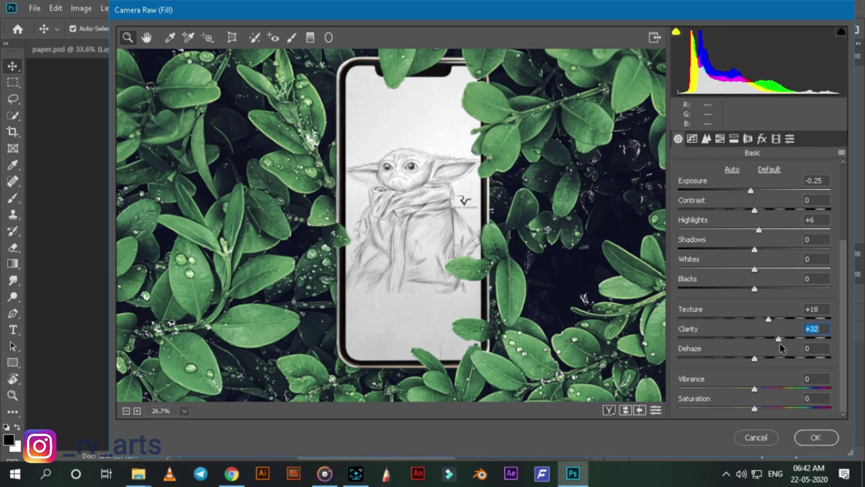
Set the tone curve Highlights to -18 and Lights to -7, and Sharpening amount to 66.
click(692, 138)
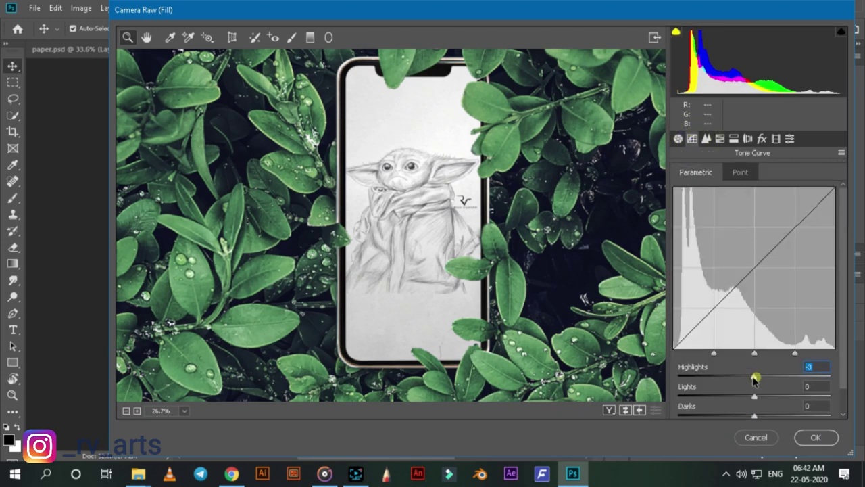
mouse_move(755, 377)
mouse_down()
mouse_move(740, 377)
mouse_move(766, 397)
mouse_move(751, 402)
mouse_up()
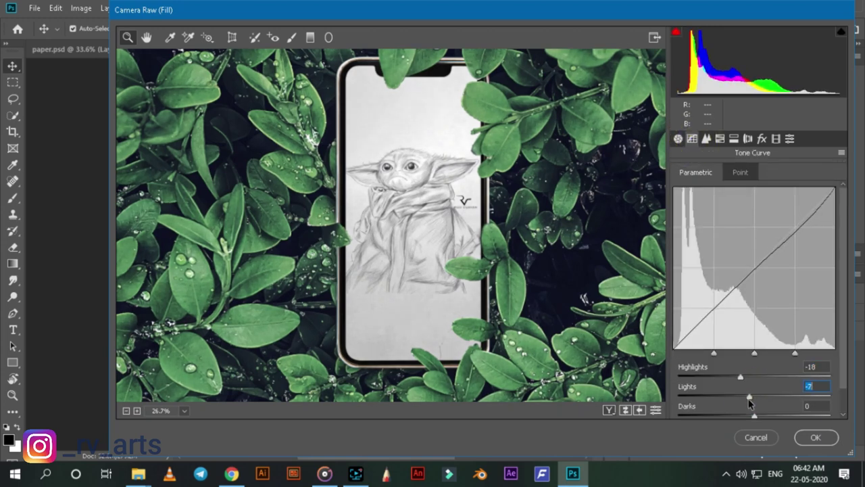
click(706, 139)
mouse_move(711, 195)
mouse_down()
mouse_move(784, 197)
mouse_move(745, 199)
mouse_up()
Add a -48 dark vignette with midpoint about 30, apply the Light preset, and confirm.
click(747, 139)
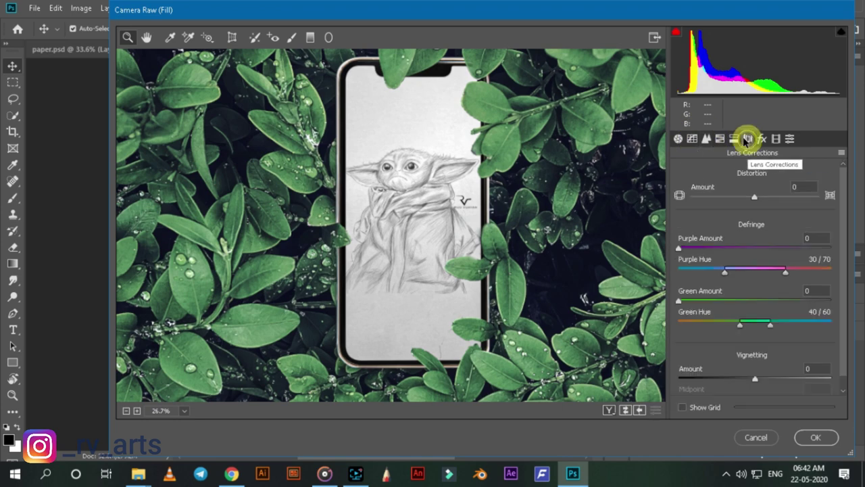
alt+click(403, 215)
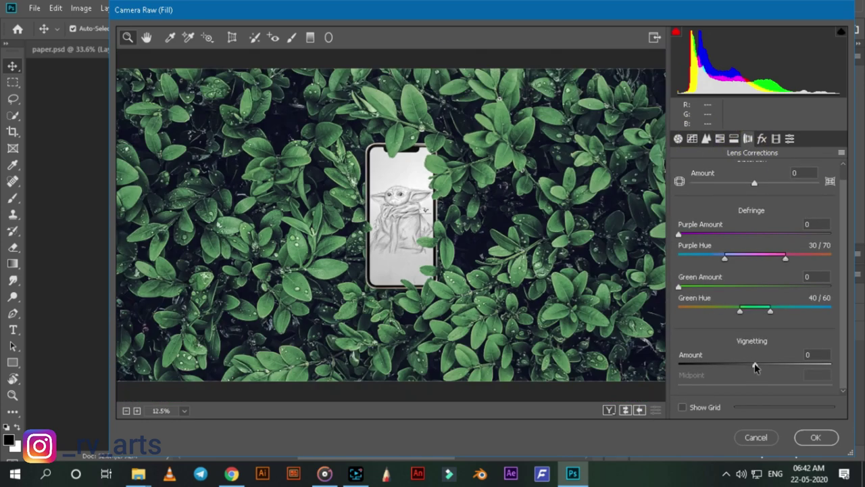
drag(756, 367, 703, 365)
mouse_move(755, 385)
mouse_down()
mouse_move(701, 387)
mouse_move(719, 365)
mouse_move(717, 385)
mouse_move(728, 386)
mouse_up()
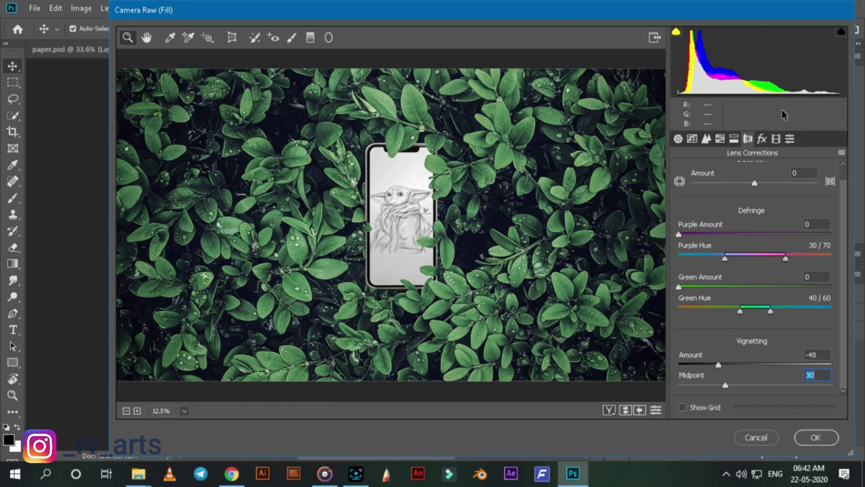
click(790, 138)
scroll(727, 365, down, 5)
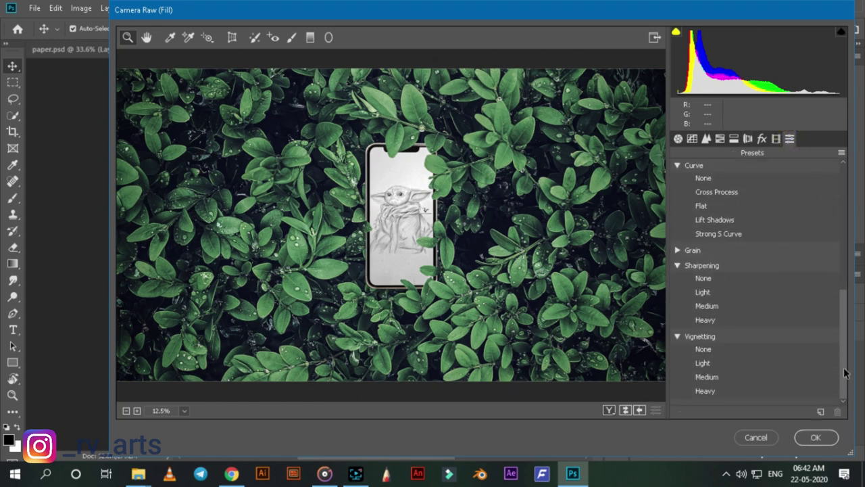
click(724, 363)
click(816, 438)
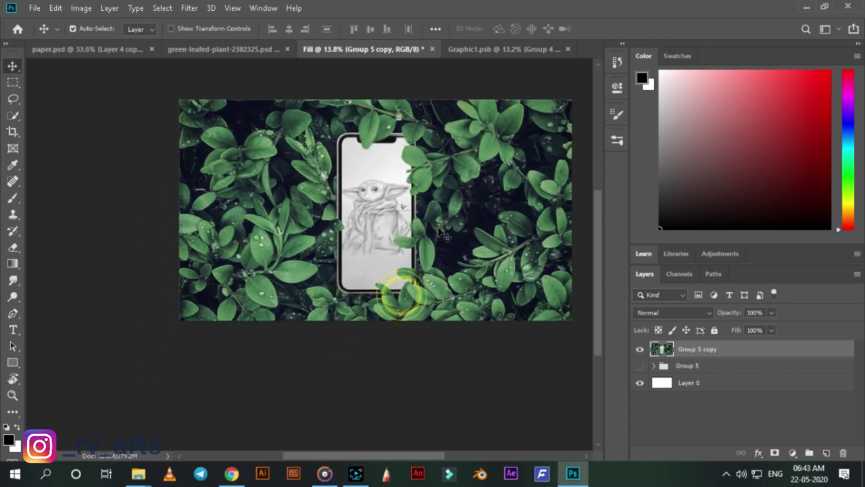
key(ctrl+0)
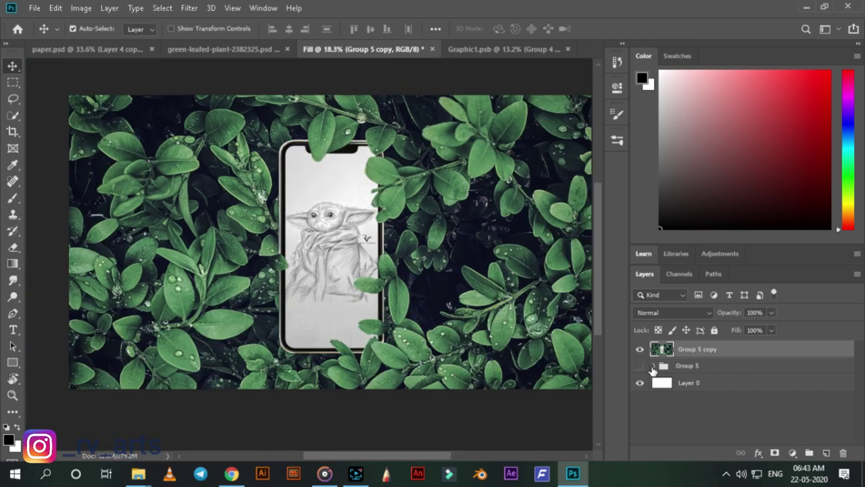
click(640, 349)
click(640, 366)
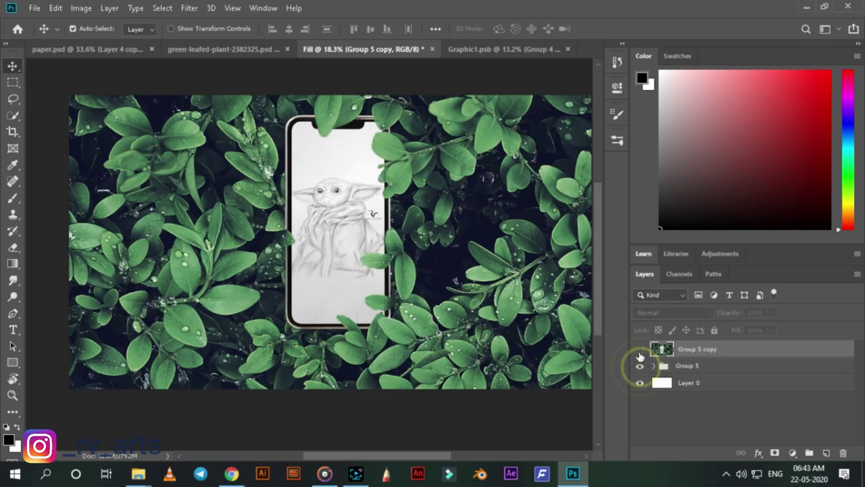
click(639, 349)
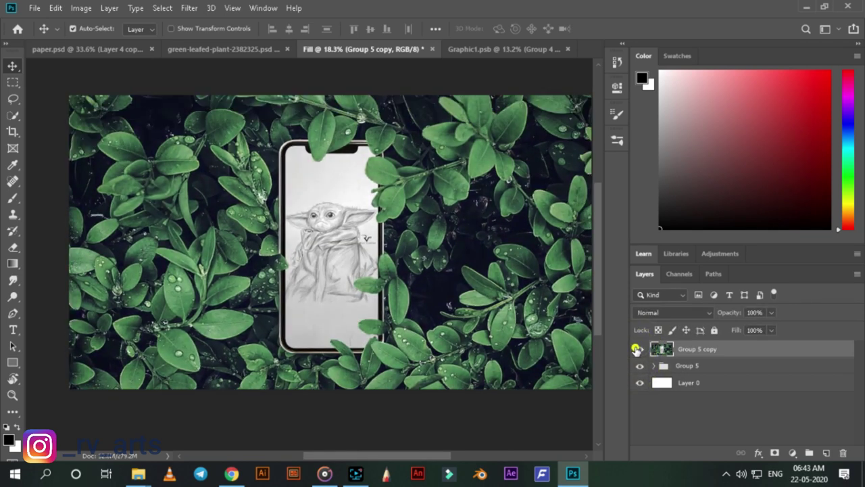
click(639, 349)
click(640, 349)
click(639, 366)
scroll(338, 202, up, 5)
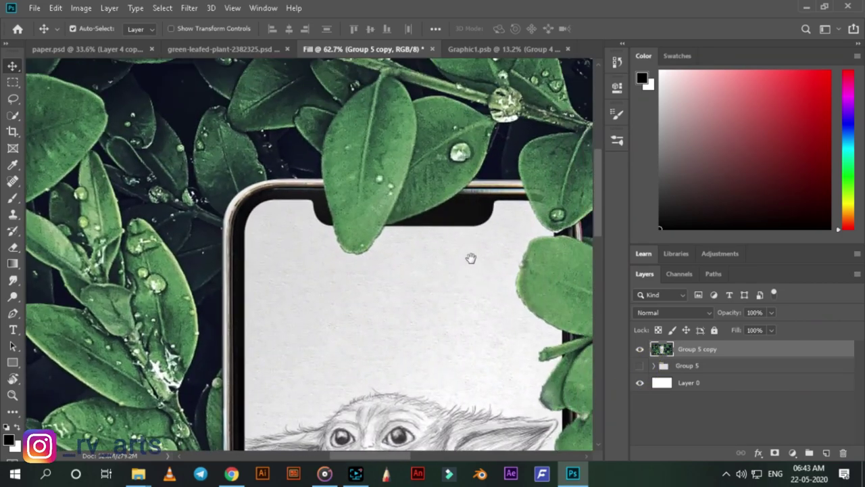
drag(471, 259, 373, 197)
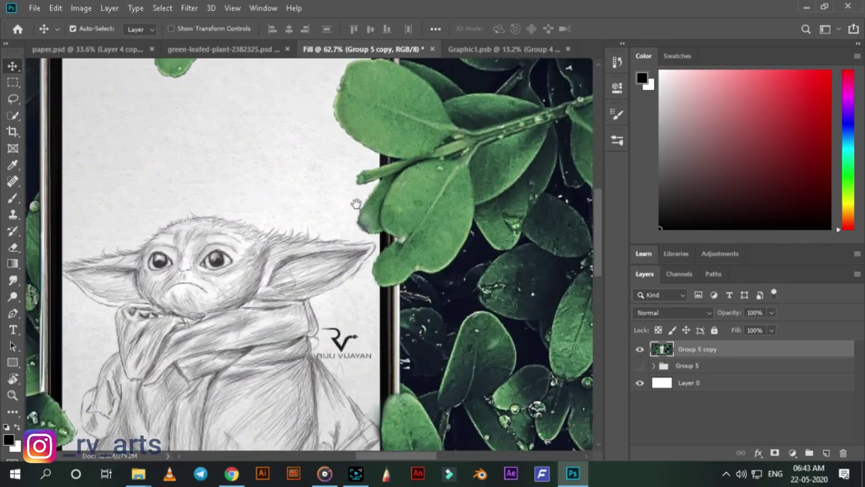
scroll(373, 197, down, 1)
scroll(404, 176, down, 2)
scroll(406, 202, down, 2)
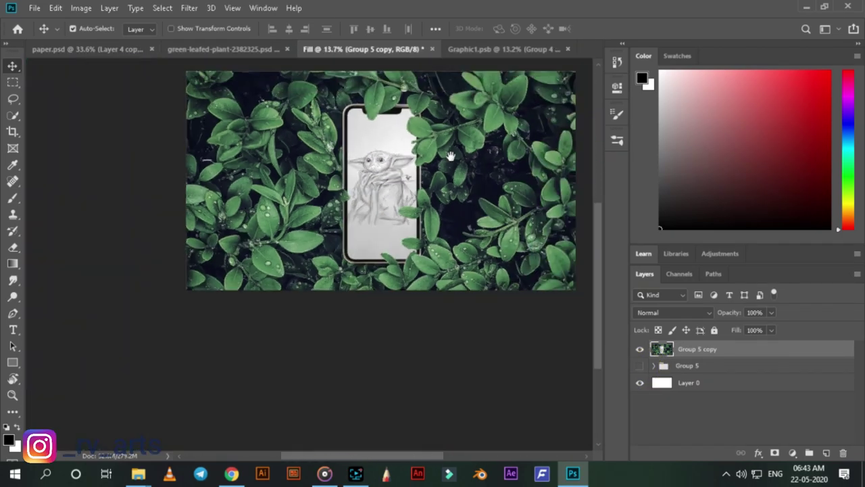
scroll(425, 269, up, 1)
scroll(325, 196, down, 2)
scroll(267, 230, up, 2)
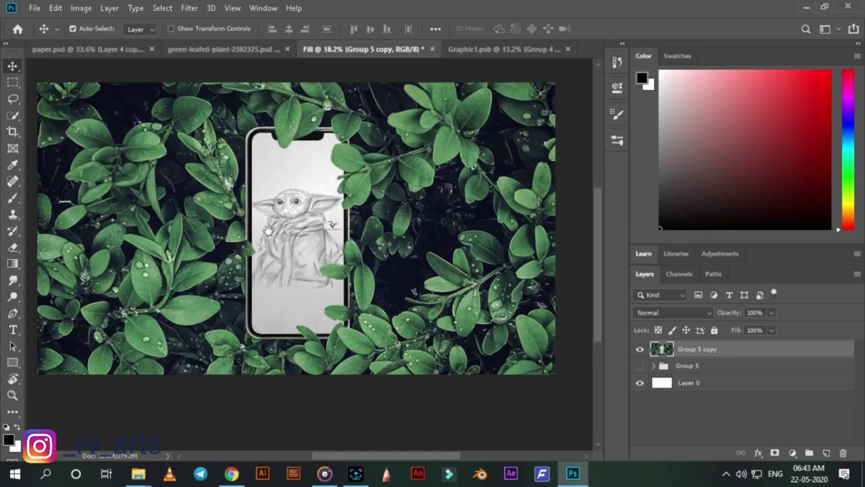
scroll(267, 251, up, 1)
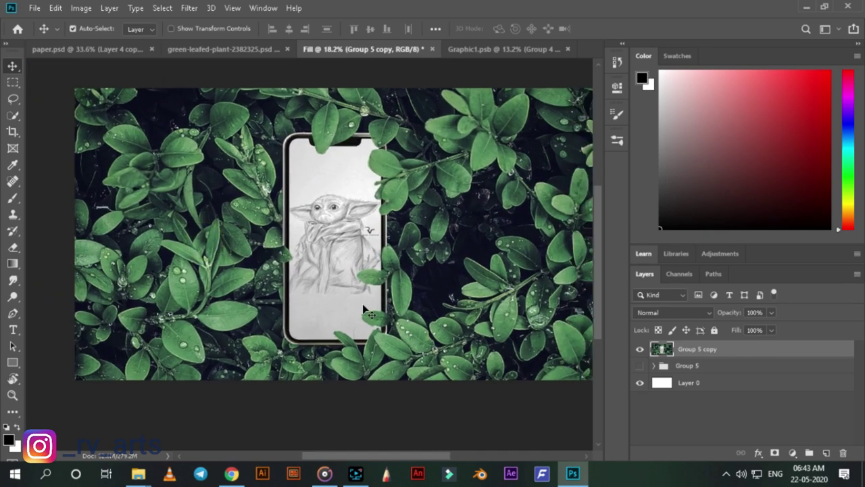